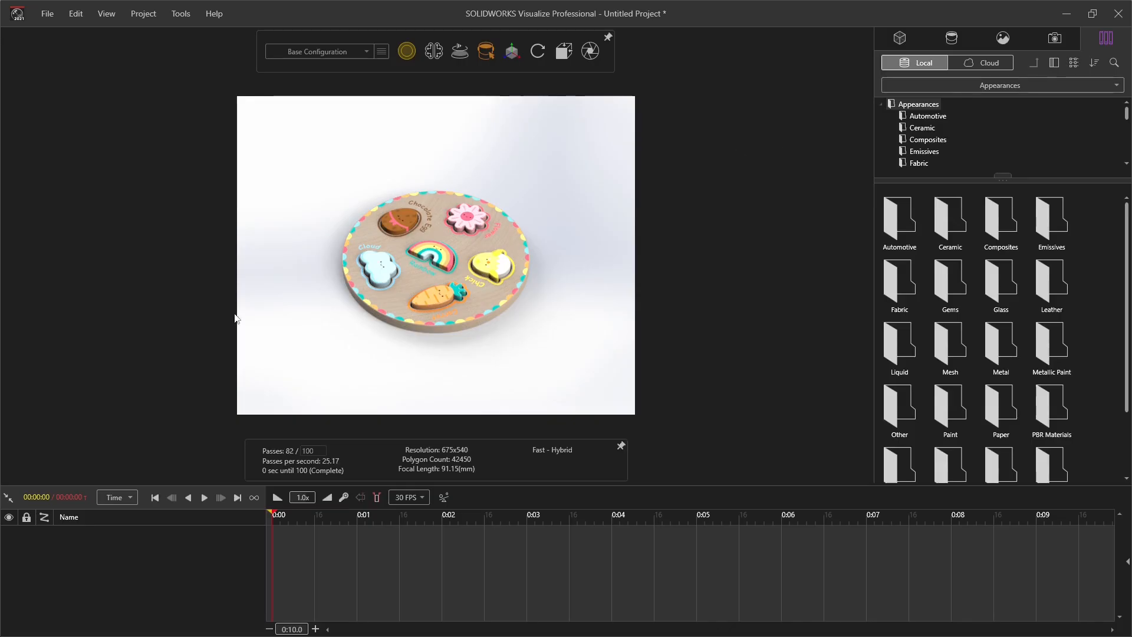
Set the SOLIDWORKS Viewport camera's aspect ratio to the HDTV 16:9 preset.
scroll(423, 263, "up", 3)
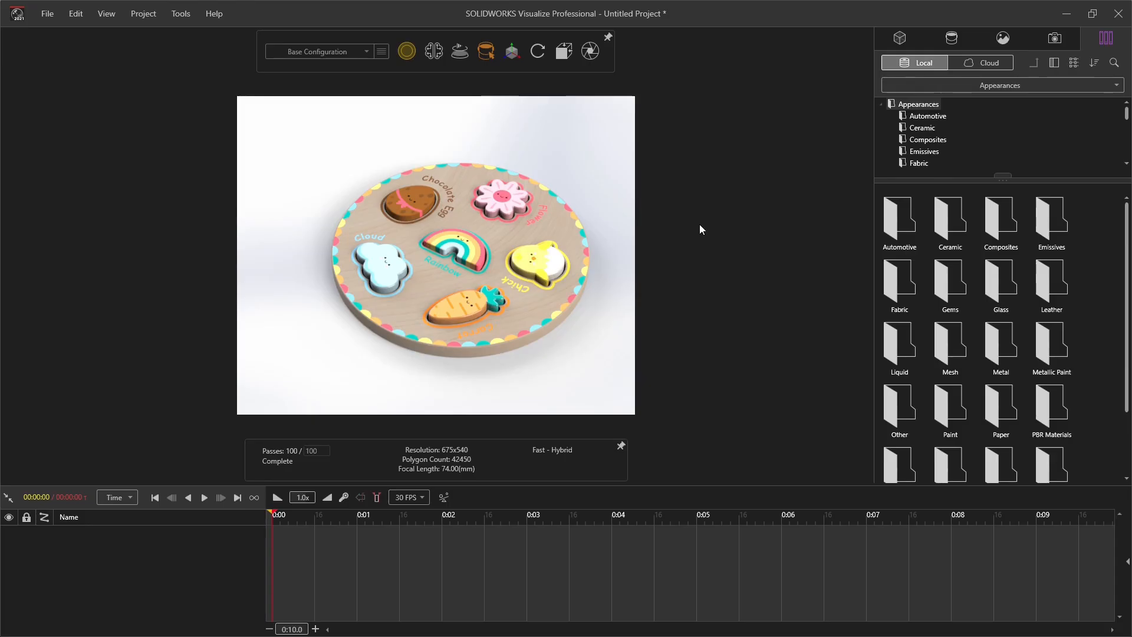
left_click(1052, 43)
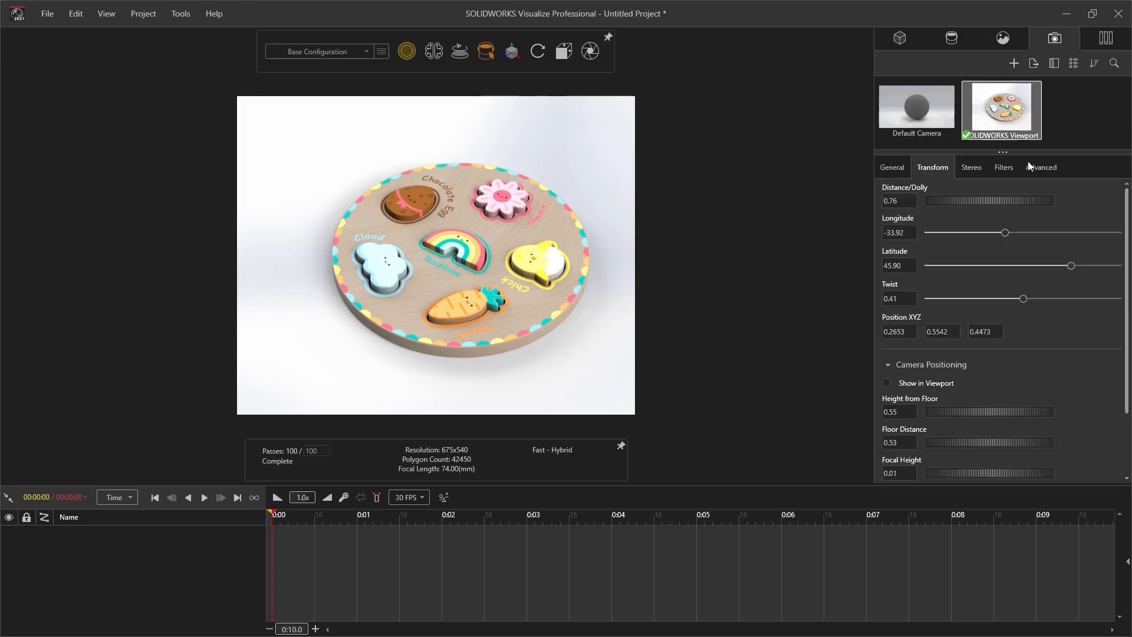
left_click(892, 167)
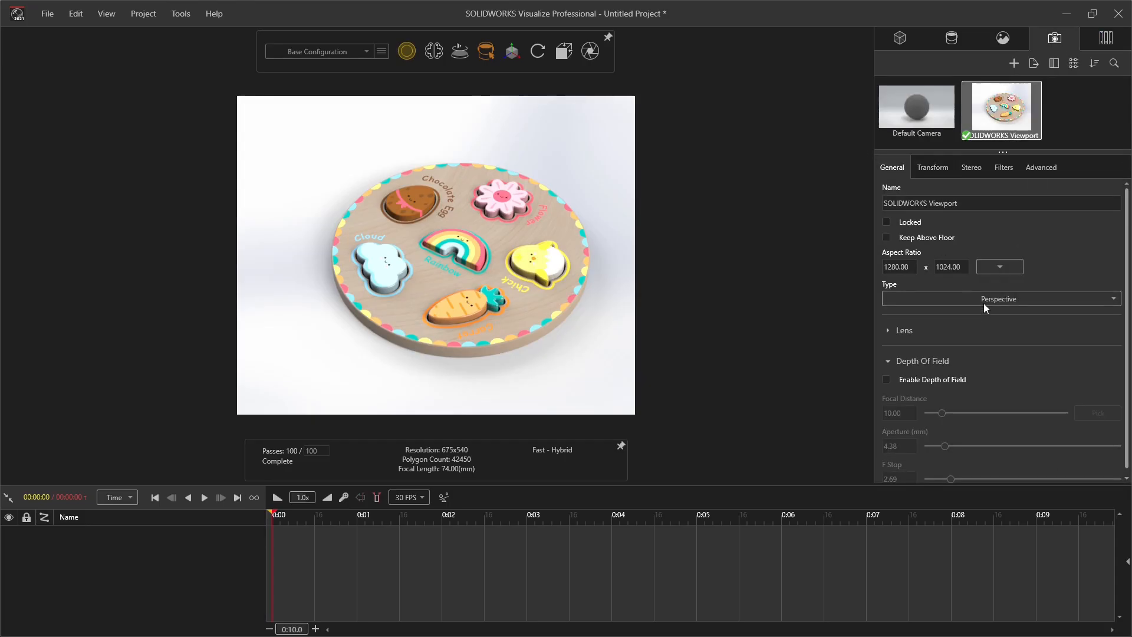
left_click(1002, 268)
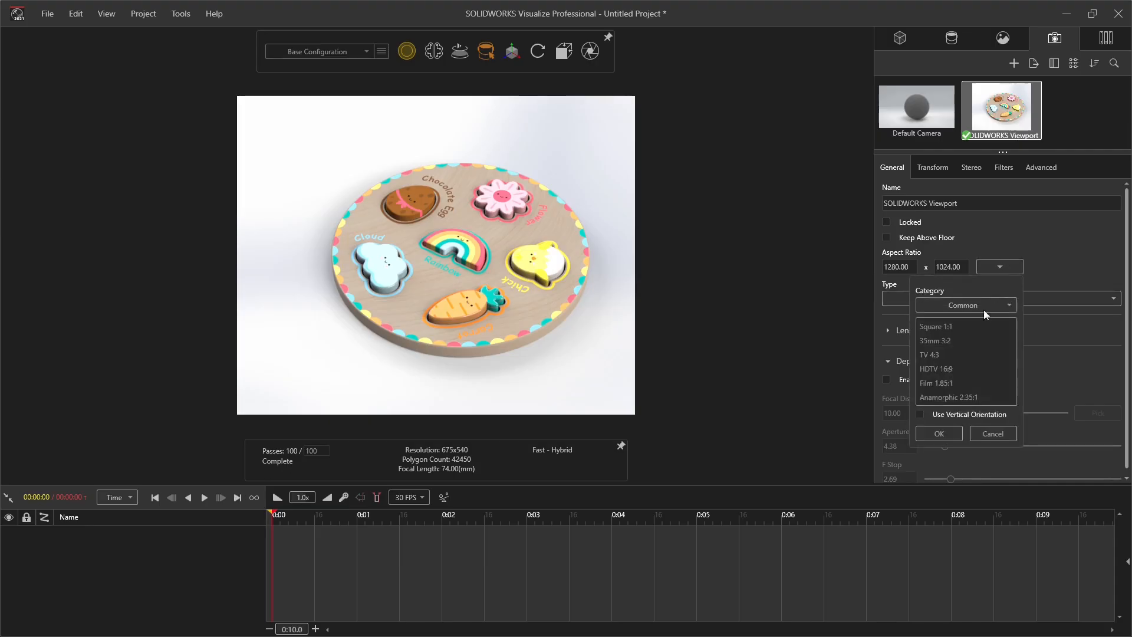
left_click(937, 369)
left_click(950, 430)
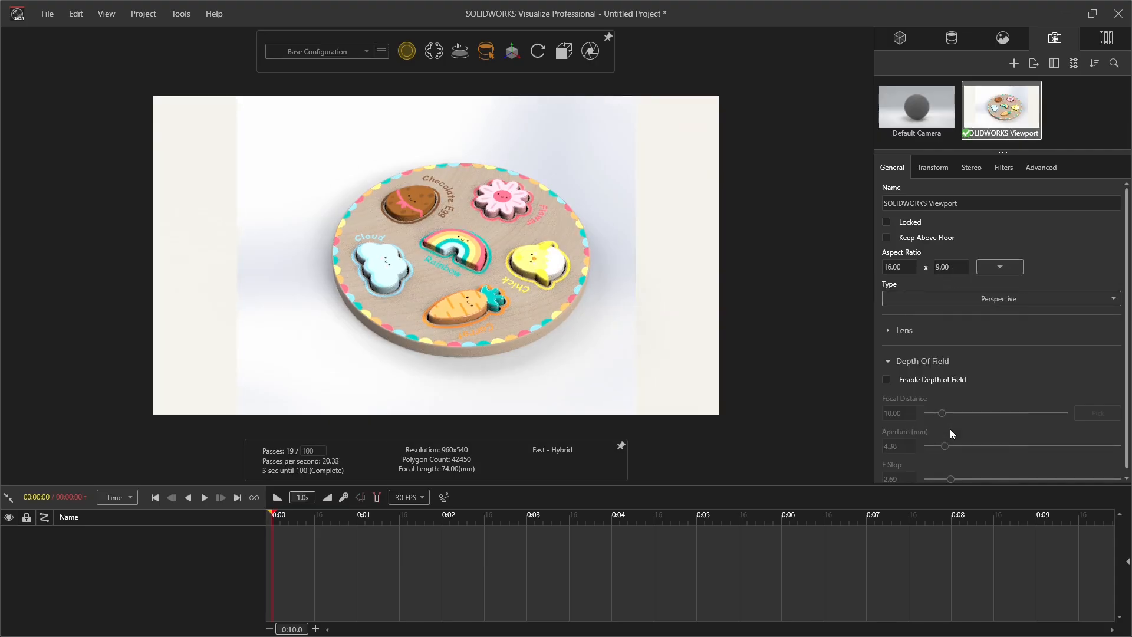
Hide the 3 Point Faded Backplate in the scene.
left_click(1003, 38)
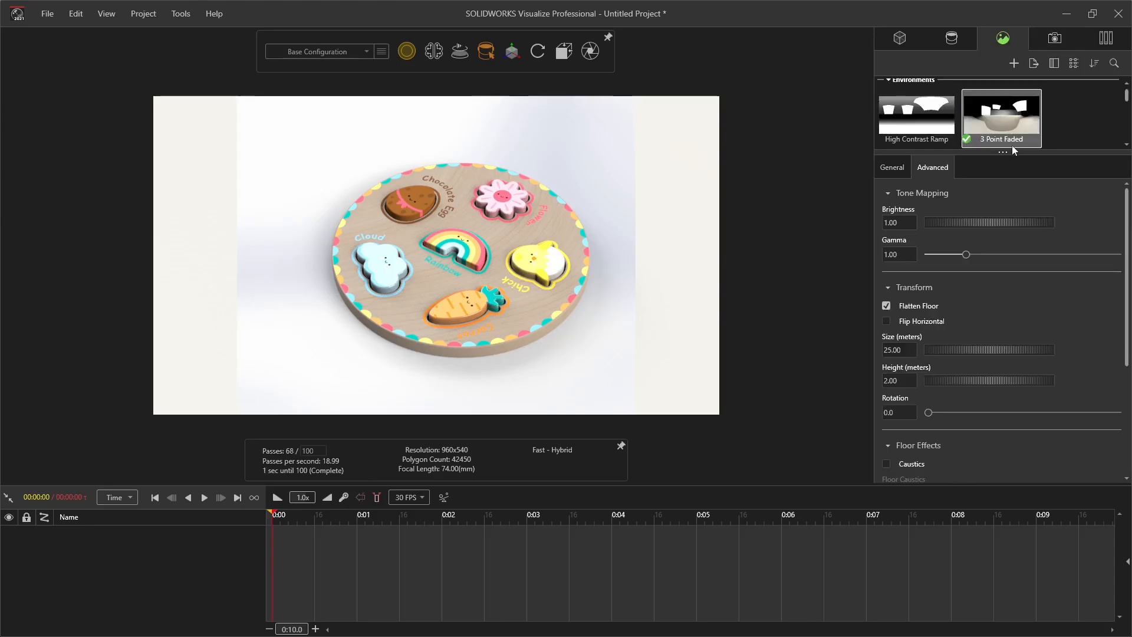
left_click_drag(1003, 152, 1003, 274)
left_click(1002, 195)
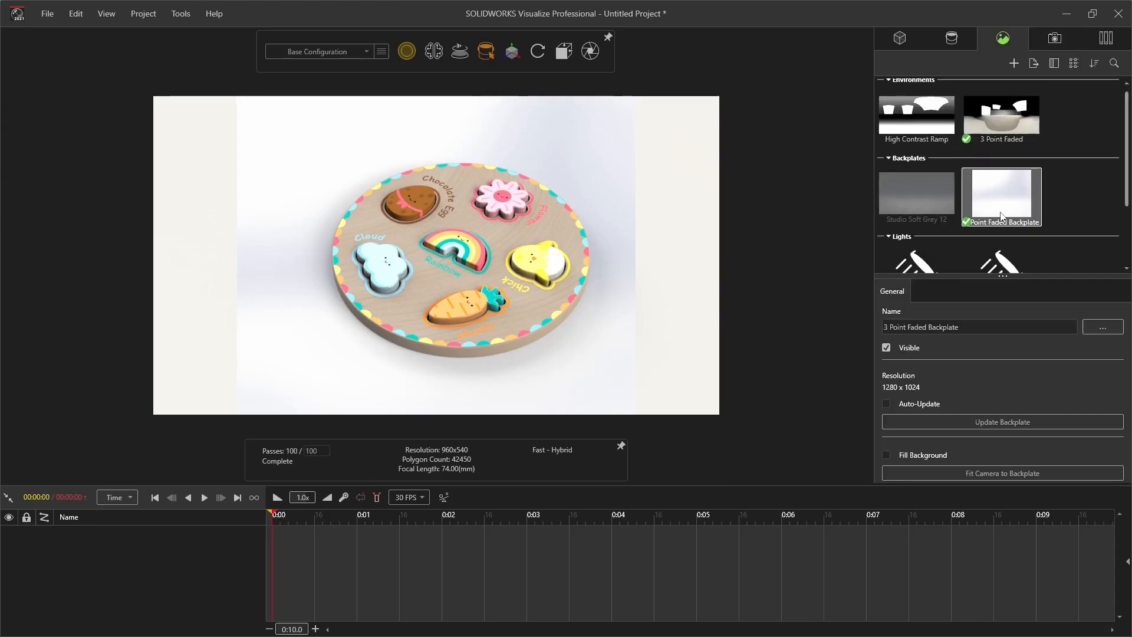
left_click(908, 350)
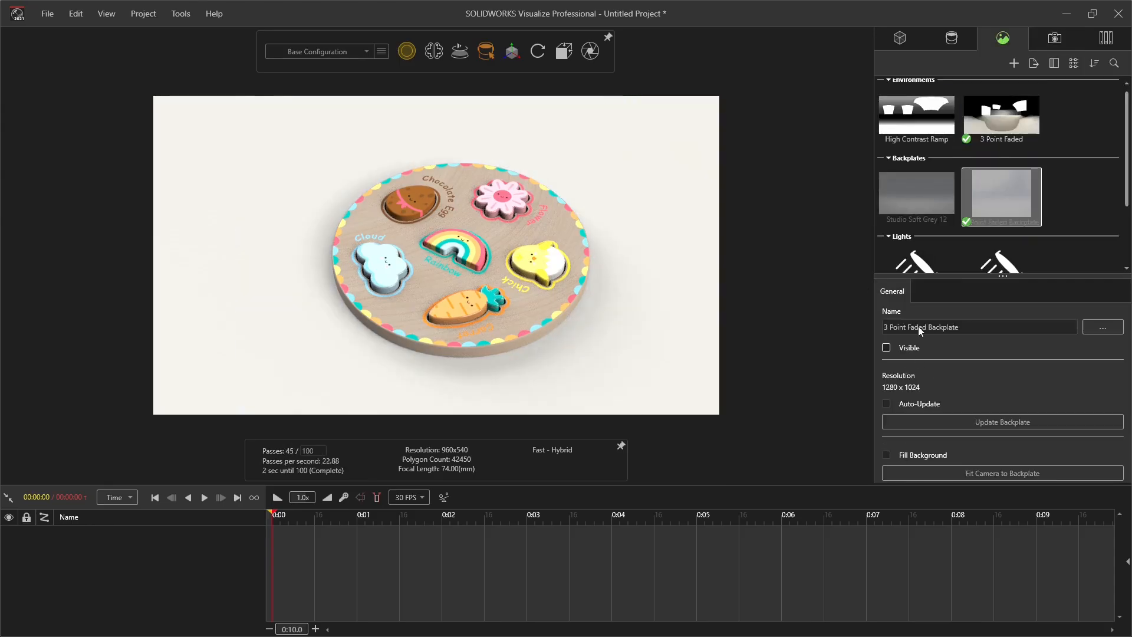
Change the 3 Point Faded environment's background type from Environment to Color.
left_click(1002, 115)
scroll(931, 330, "up", 5)
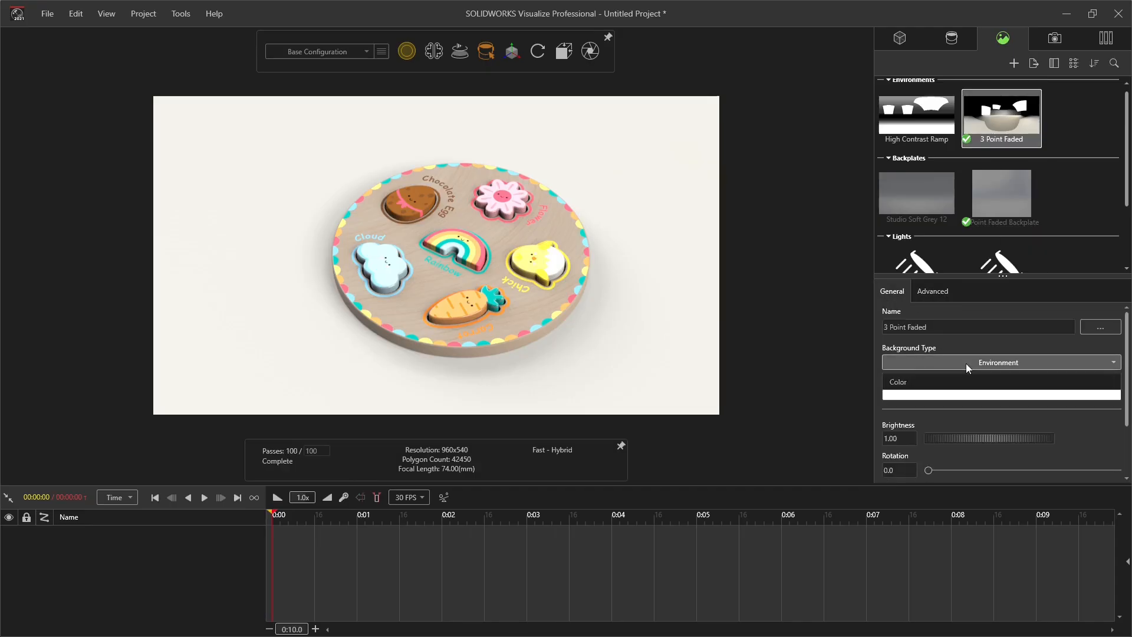
left_click(944, 395)
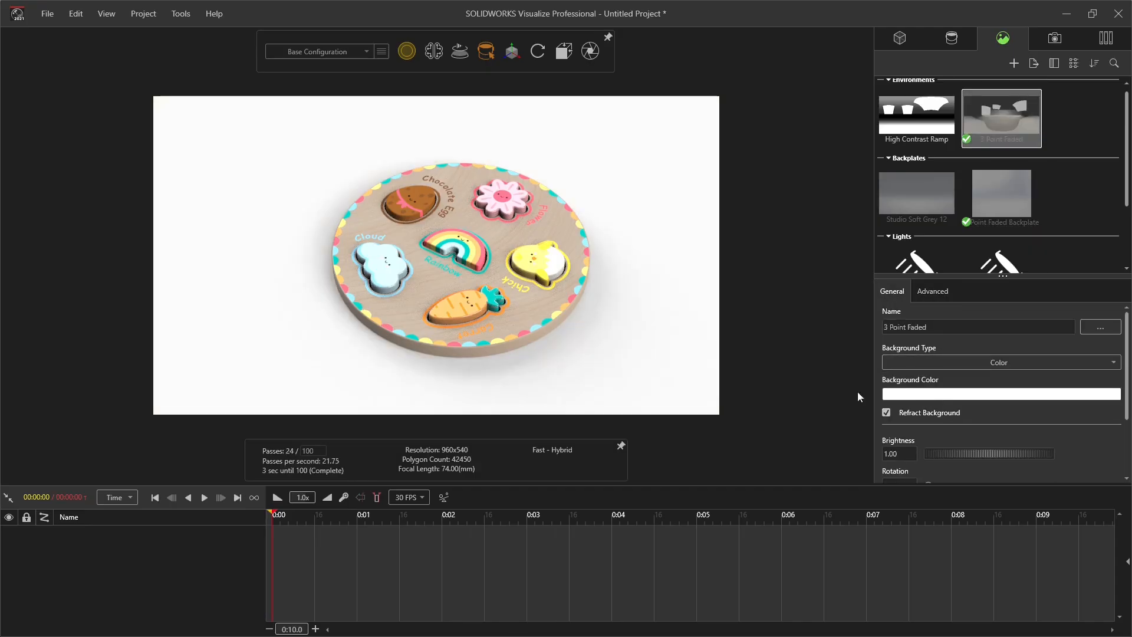
mouse_move(611, 335)
middle_mouse_down()
mouse_move(626, 282)
mouse_move(619, 320)
middle_mouse_up()
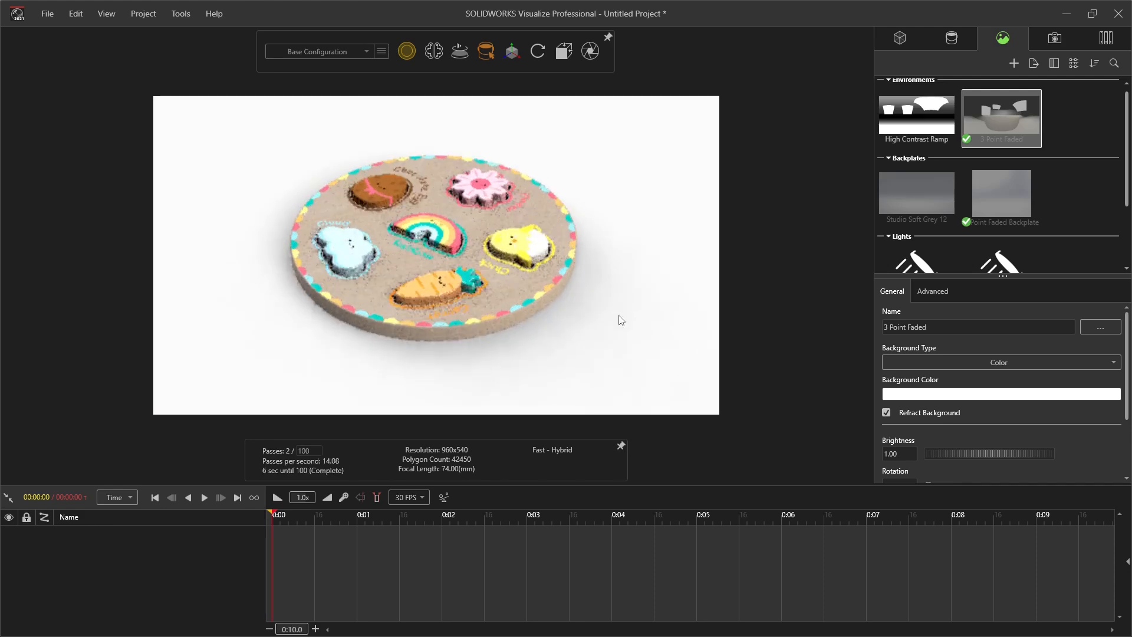
scroll(411, 228, "up", 2)
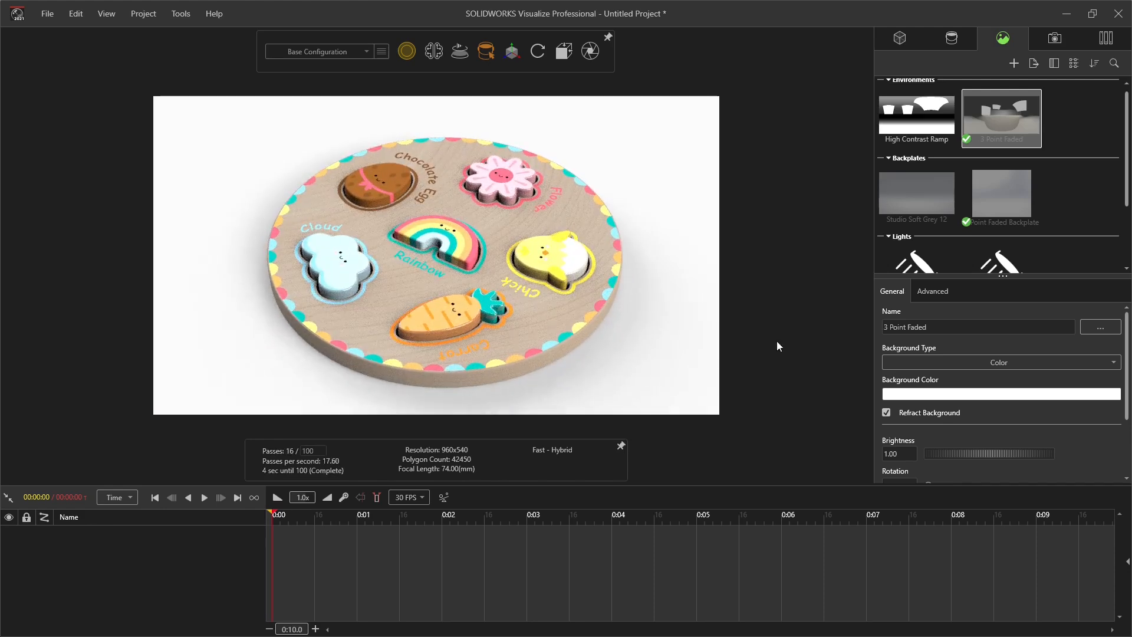
Sample the rainbow's teal as the background color and adjust it to saturation 17 and value 90.
left_click(943, 394)
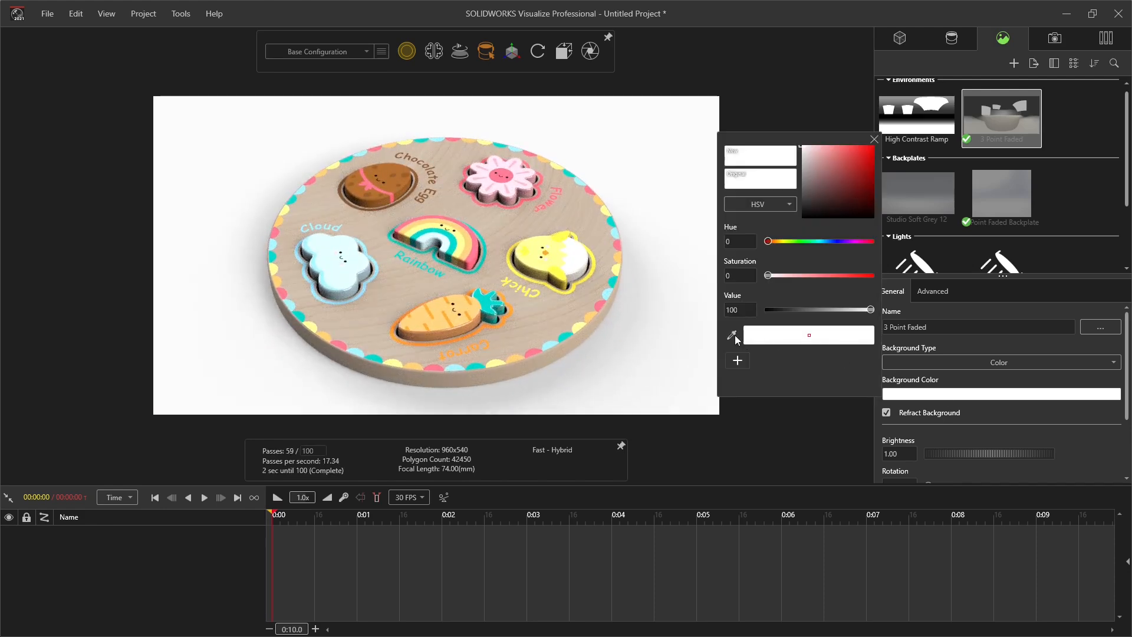
left_click_drag(734, 334, 447, 244)
left_click_drag(818, 275, 786, 276)
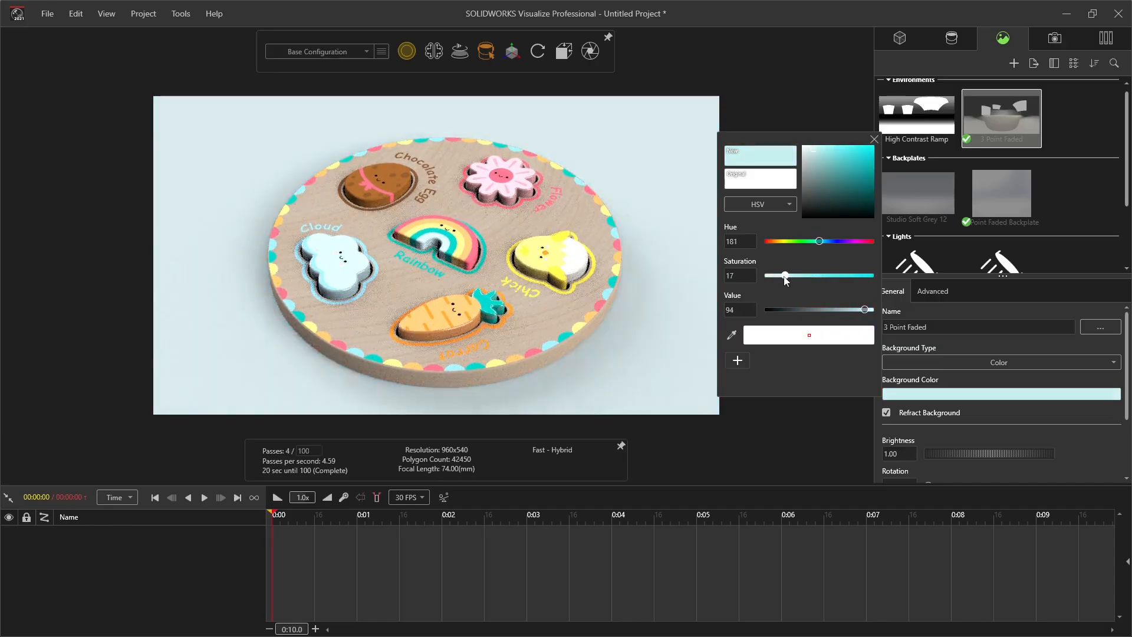
mouse_move(864, 310)
left_mouse_down()
mouse_move(848, 310)
mouse_move(861, 309)
left_mouse_up()
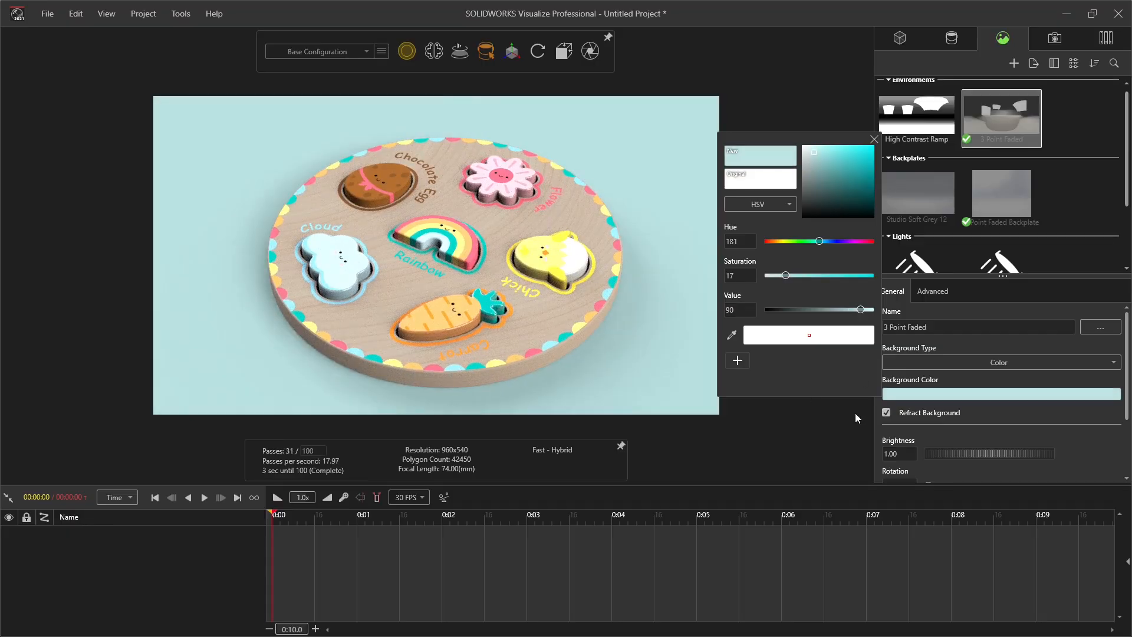
Sample the cloud piece's light blue as the background color and set its saturation to 14.
left_click_drag(732, 335, 337, 256)
left_click_drag(776, 278, 783, 278)
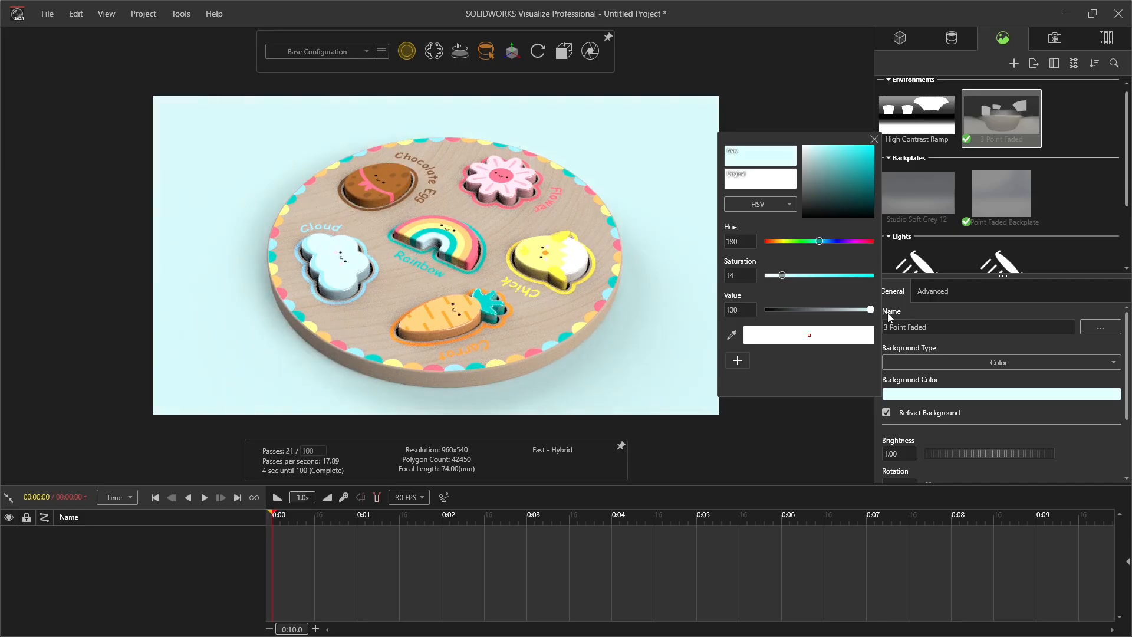
left_click(826, 460)
Make the background color pale yellow with hue 60 and saturation 13.
left_click(953, 395)
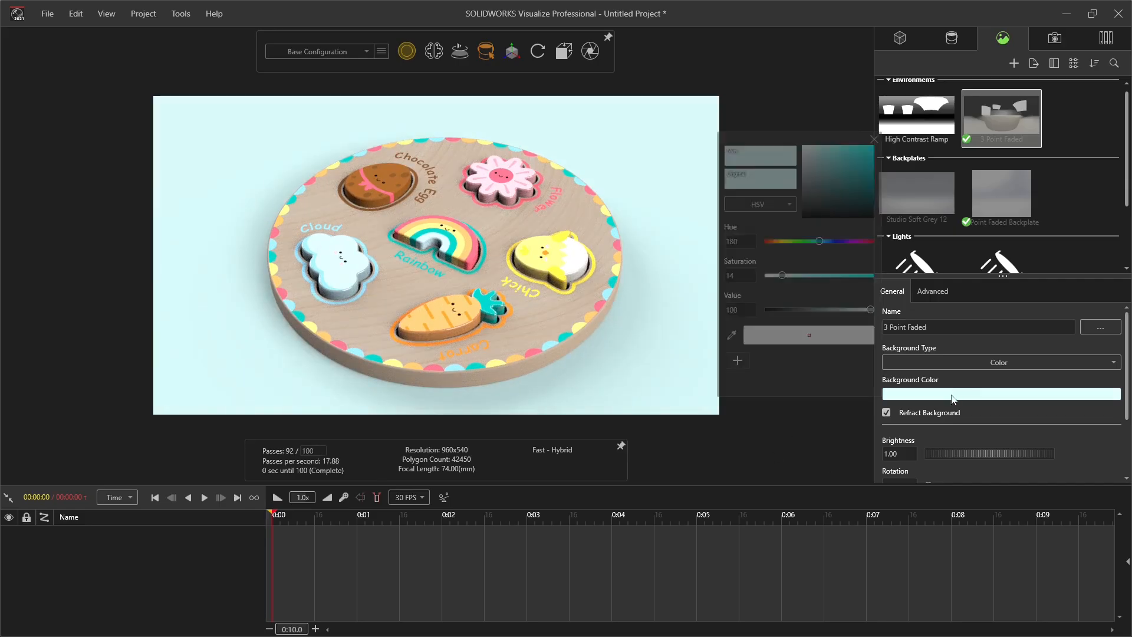
left_click_drag(819, 241, 778, 276)
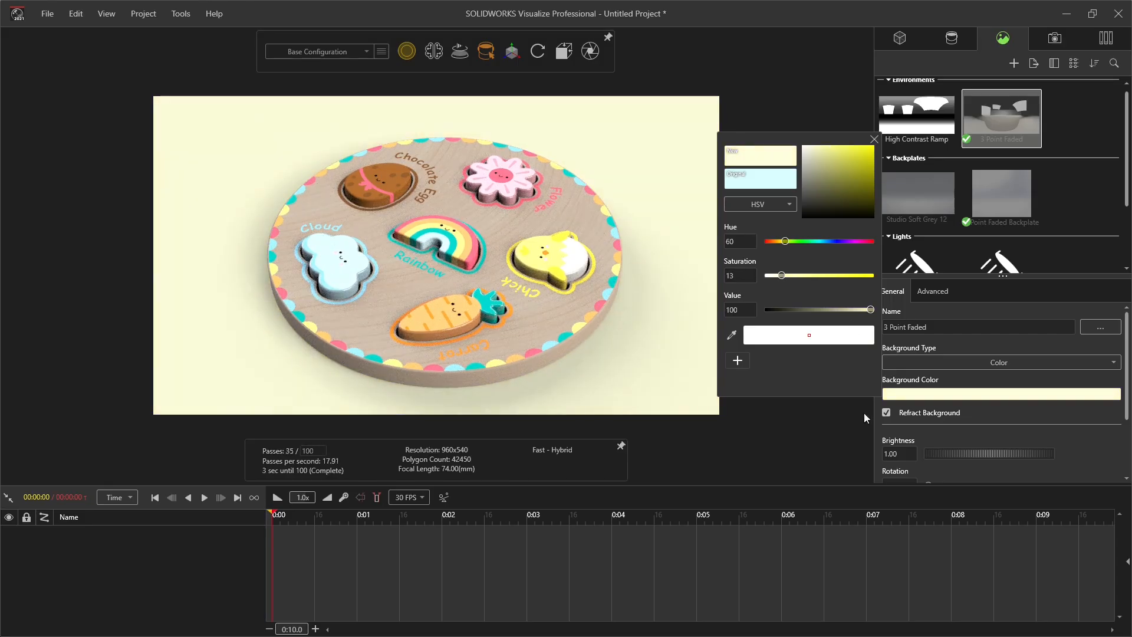
left_click(810, 424)
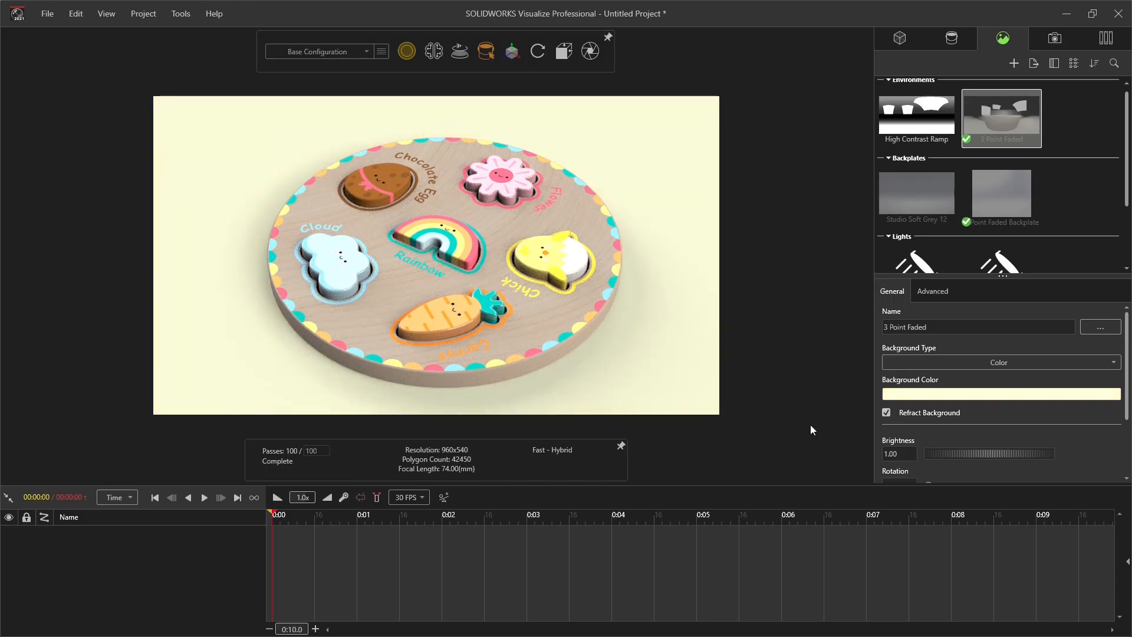
Rotate the 3 Point Faded environment to 180 degrees.
scroll(935, 443, "down", 1)
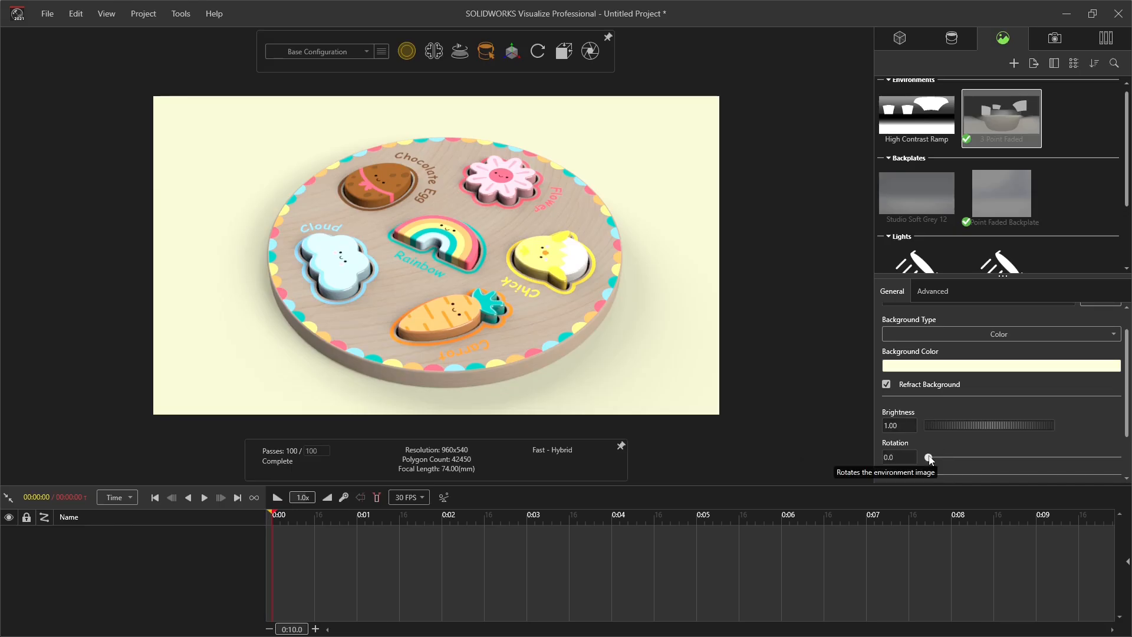
left_click_drag(930, 458, 1027, 465)
left_click(888, 457)
type("180")
key("Return")
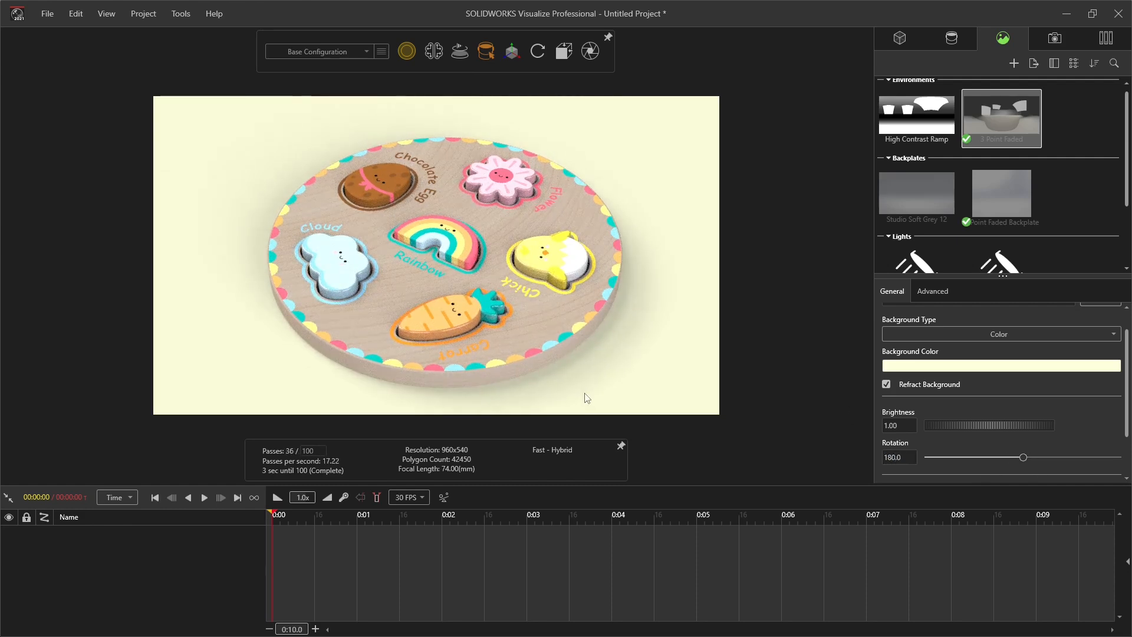
Examine the carrot piece's decal colors up close and check where the white color-7 appearance is used on the model.
scroll(441, 313, "up", 3)
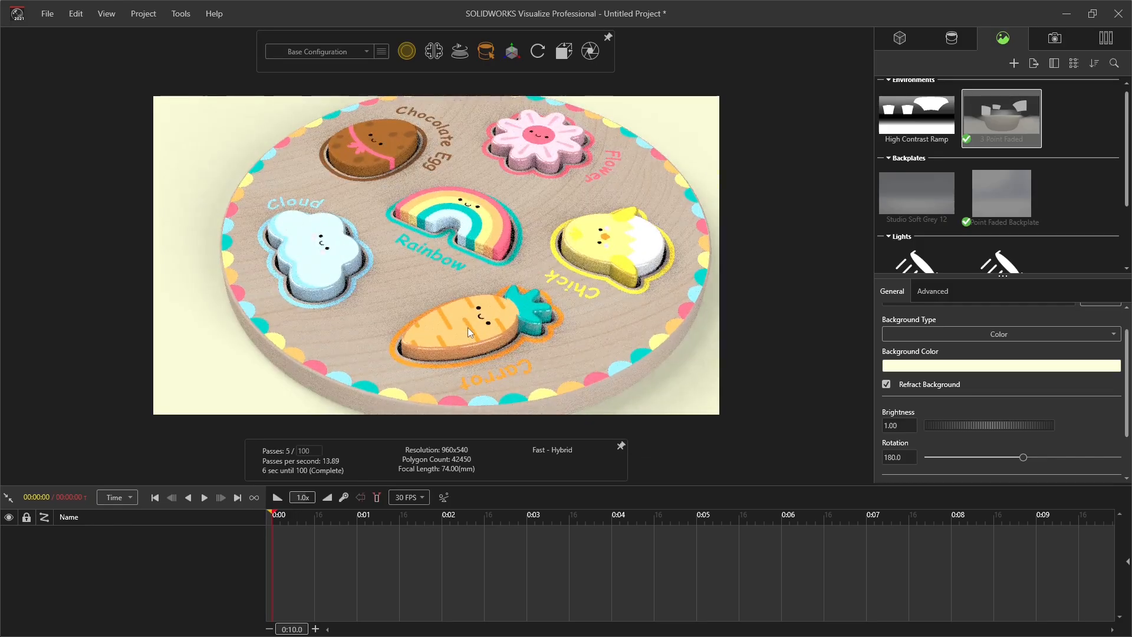
scroll(469, 329, "up", 4)
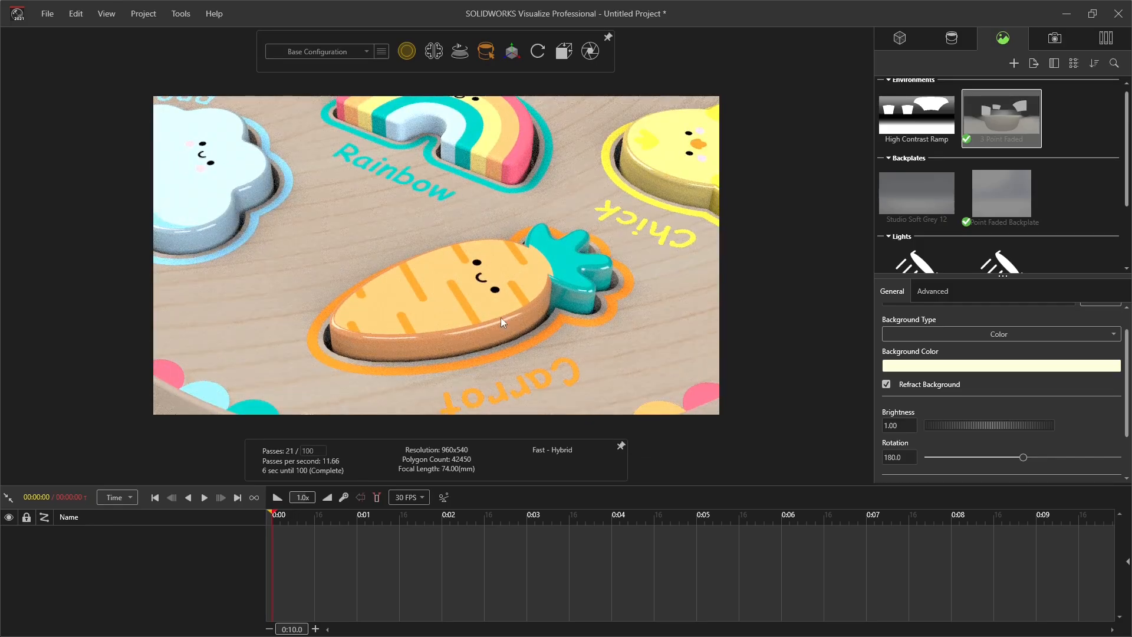
scroll(507, 316, "up", 2)
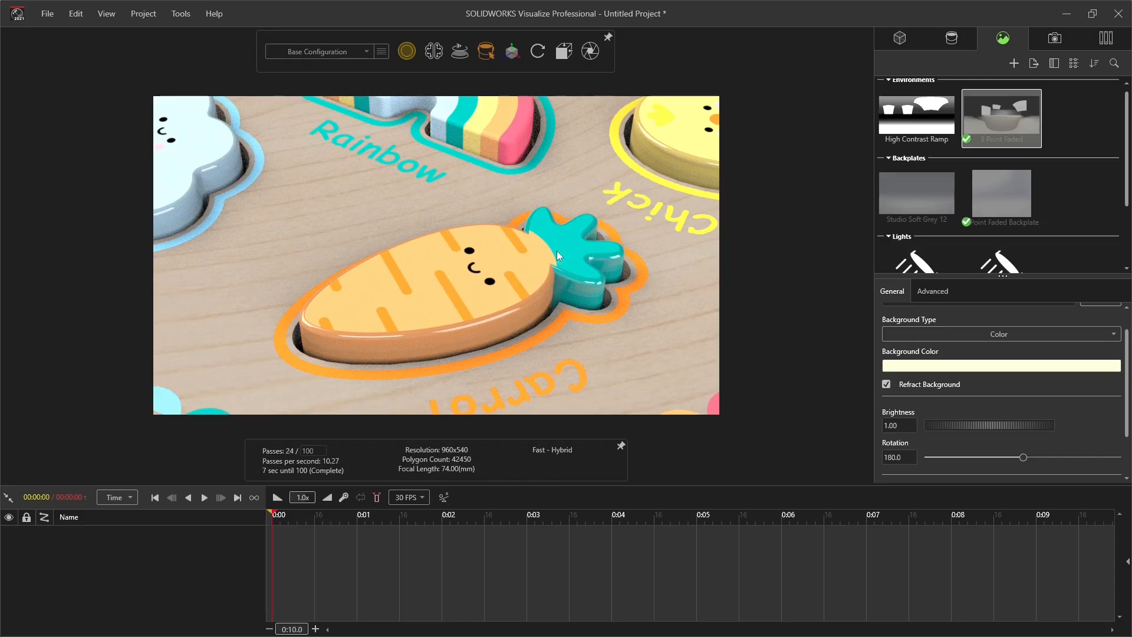
left_click(950, 40)
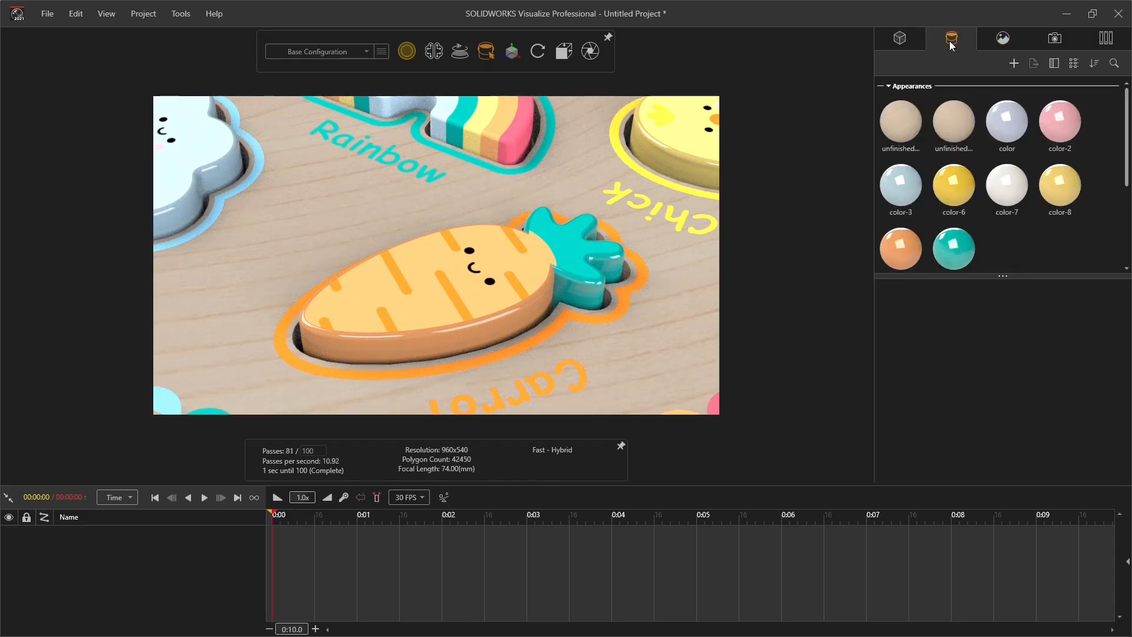
left_click_drag(1003, 276, 1003, 290)
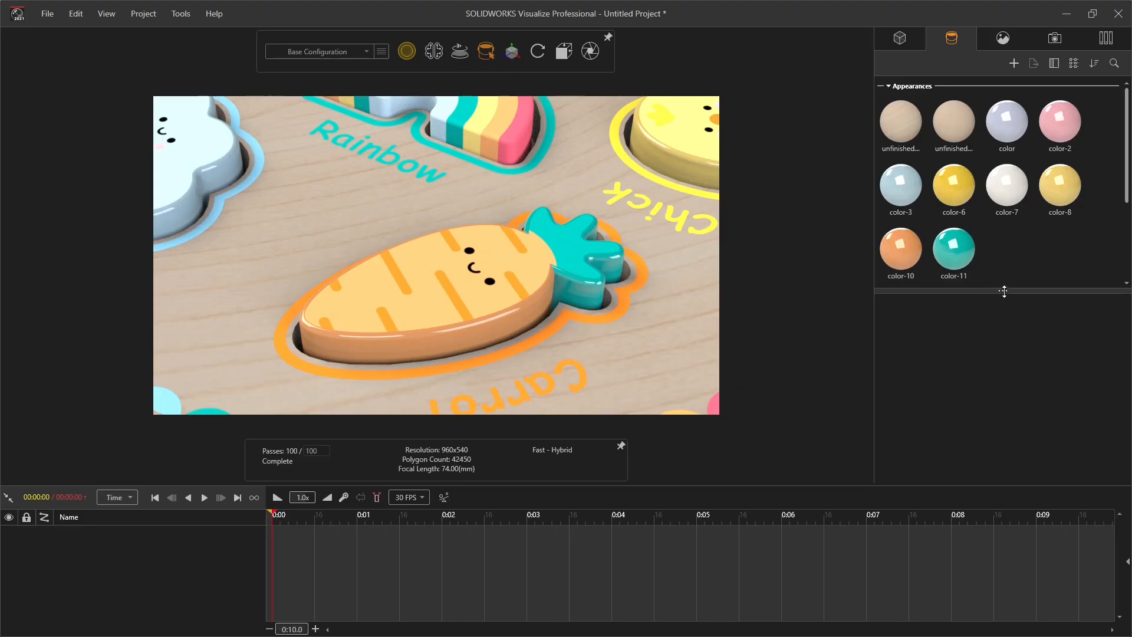
left_click(1006, 186)
scroll(525, 246, "down", 5)
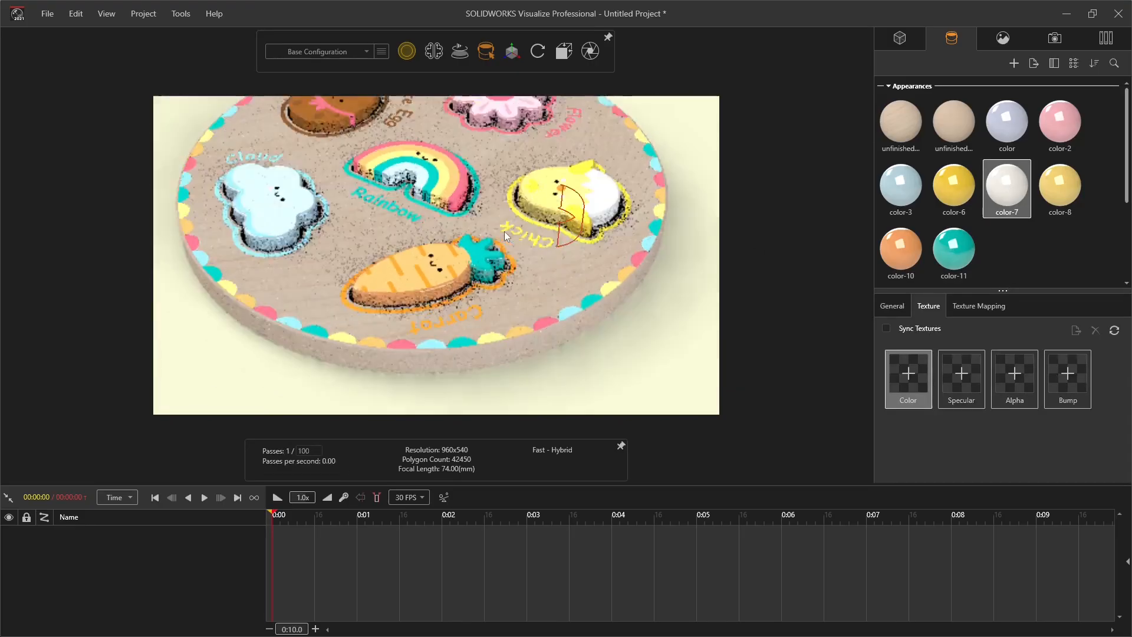
scroll(476, 301, "up", 4)
scroll(477, 297, "up", 1)
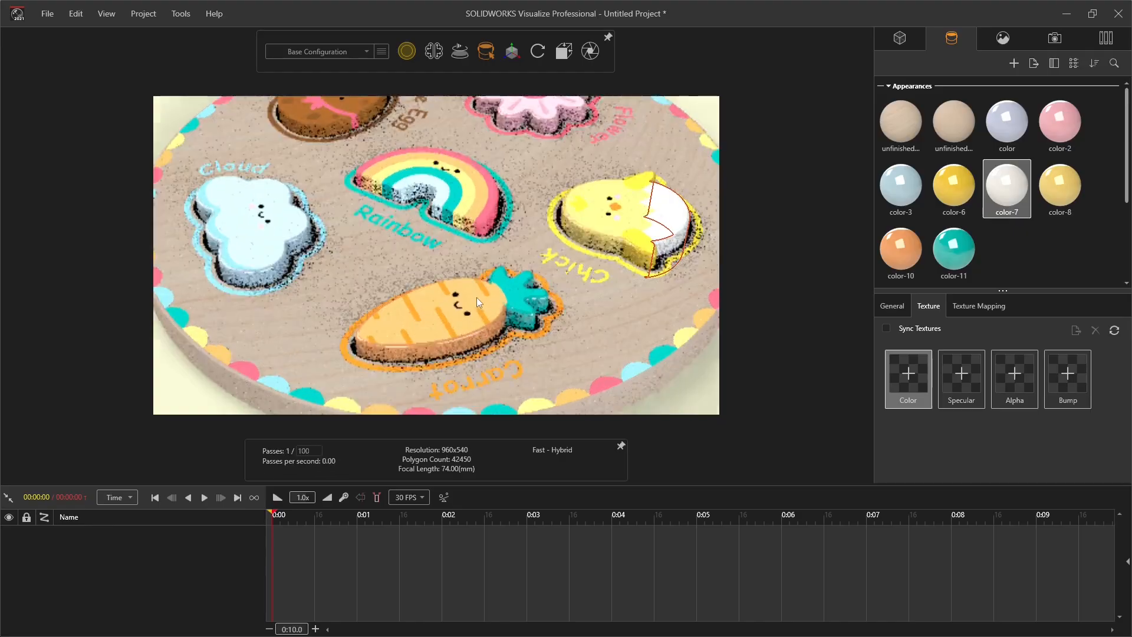
Assign the white color-7 appearance to the Carrot - 1 decal.
left_click(1024, 257)
left_click_drag(1003, 289, 1003, 434)
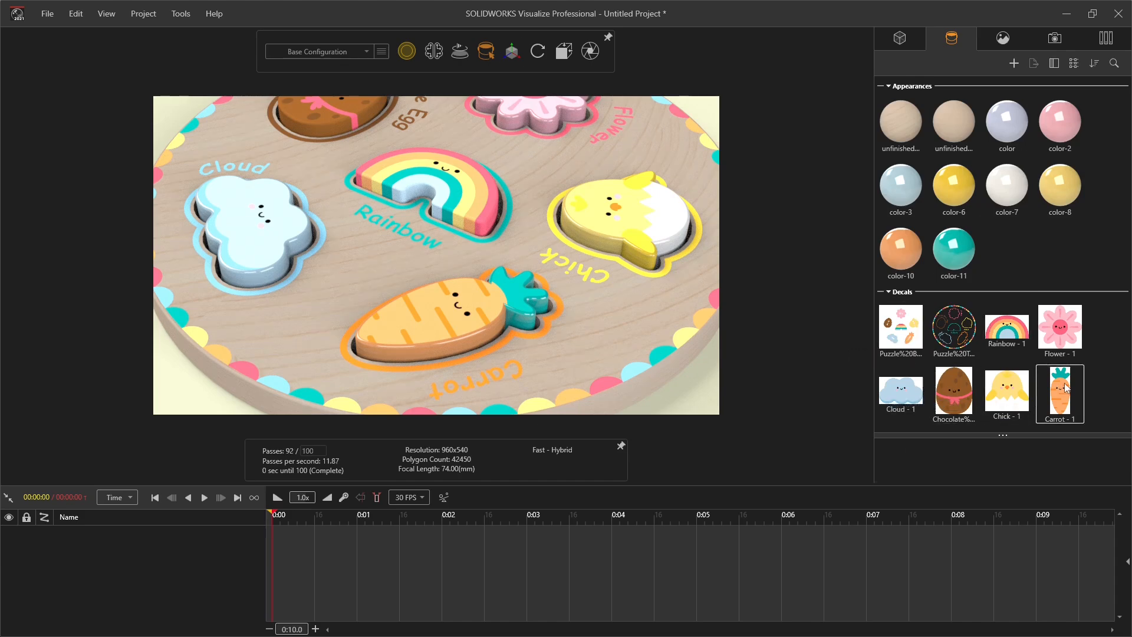
left_click(1044, 416)
left_click(1007, 433)
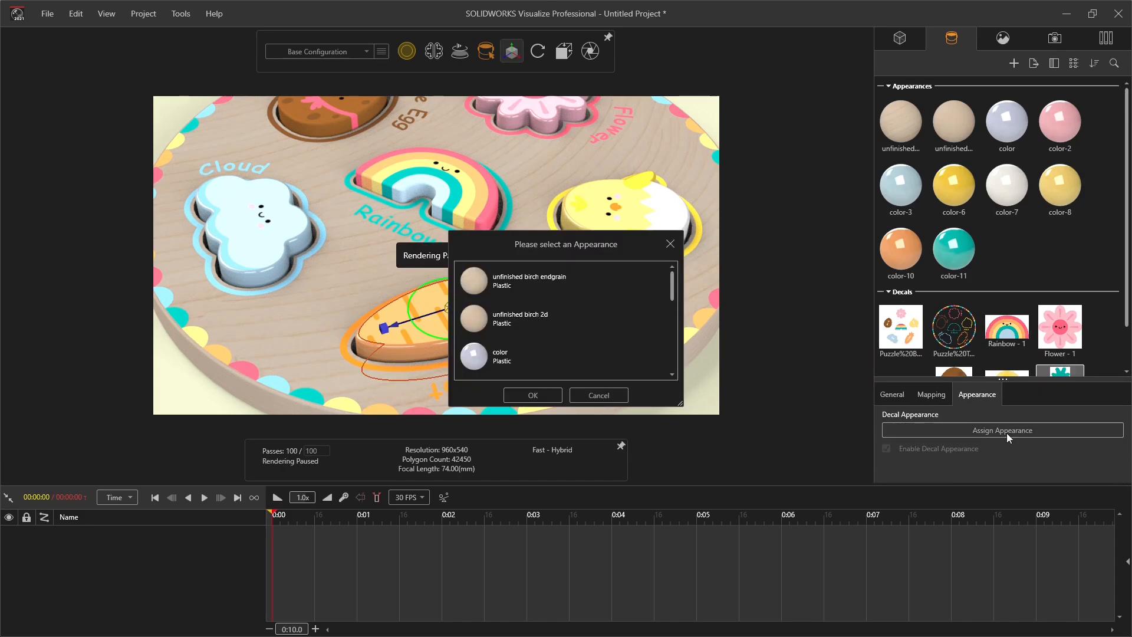
scroll(597, 349, "down", 3)
scroll(598, 351, "up", 3)
scroll(598, 352, "down", 2)
left_click(589, 356)
left_click(532, 395)
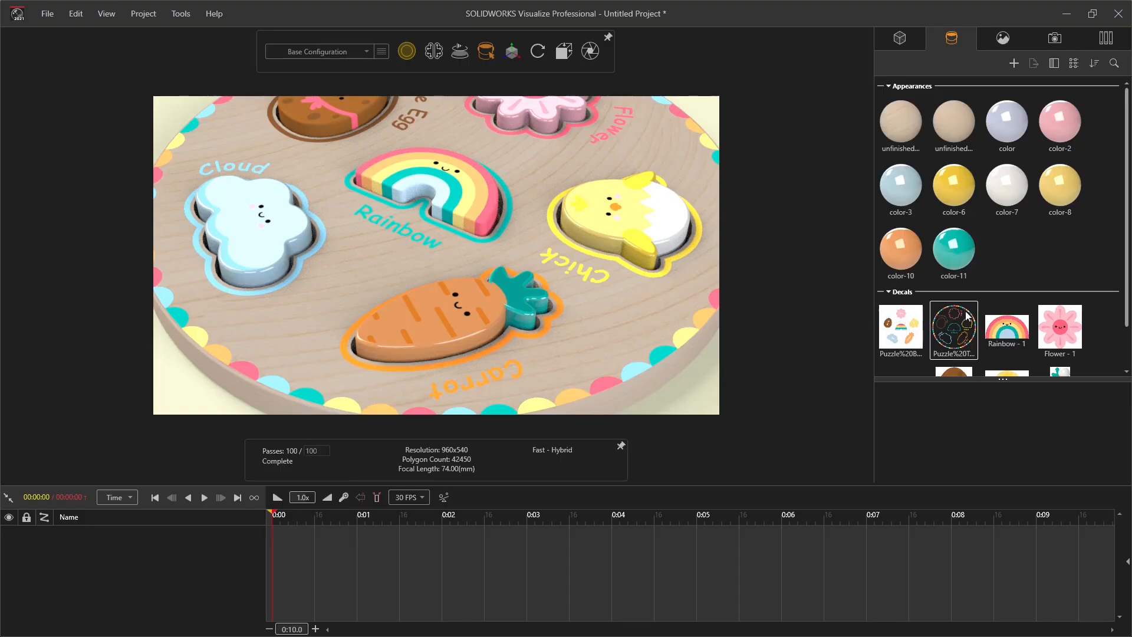
Assign the white color-7 appearance to the Chick - 1 decal and the other remaining puzzle piece decals.
scroll(940, 326, "down", 2)
left_click(1006, 345)
left_click(1003, 432)
left_click(589, 356)
left_click(533, 395)
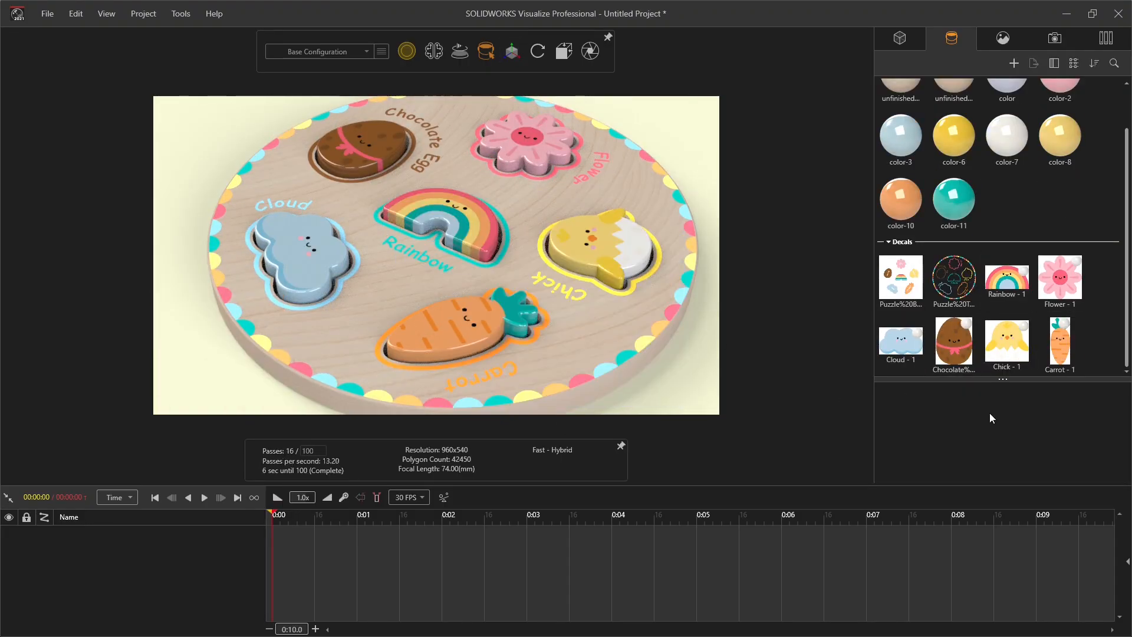
Assign the white color-7 appearance to the decal with the board's outlines, lettering and scalloped border.
left_click(954, 280)
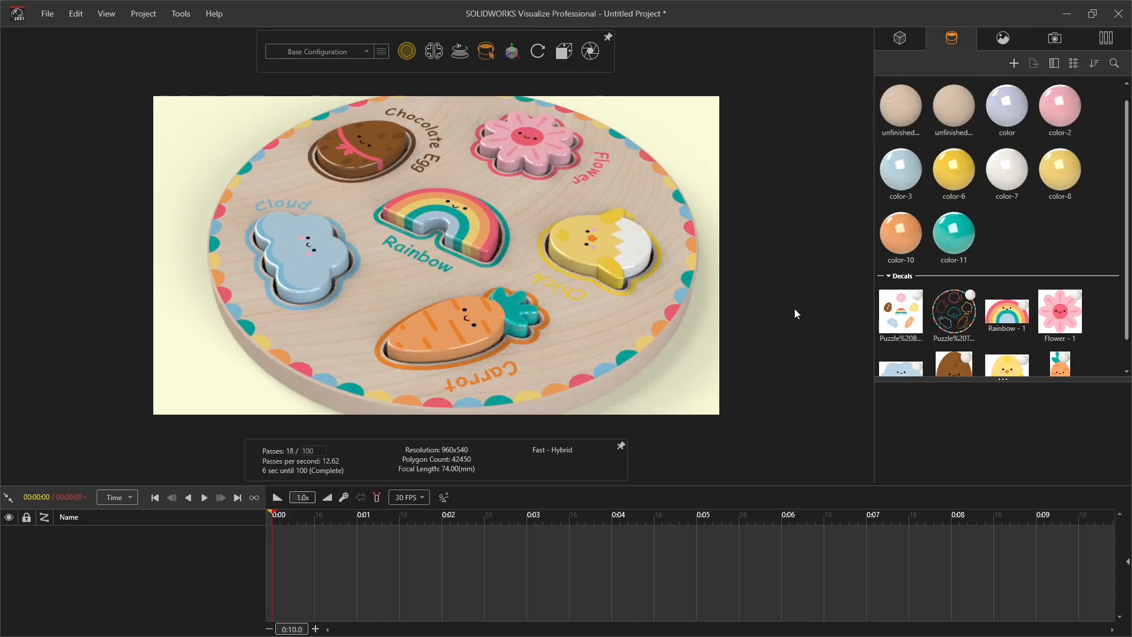
scroll(574, 344, "down", 3)
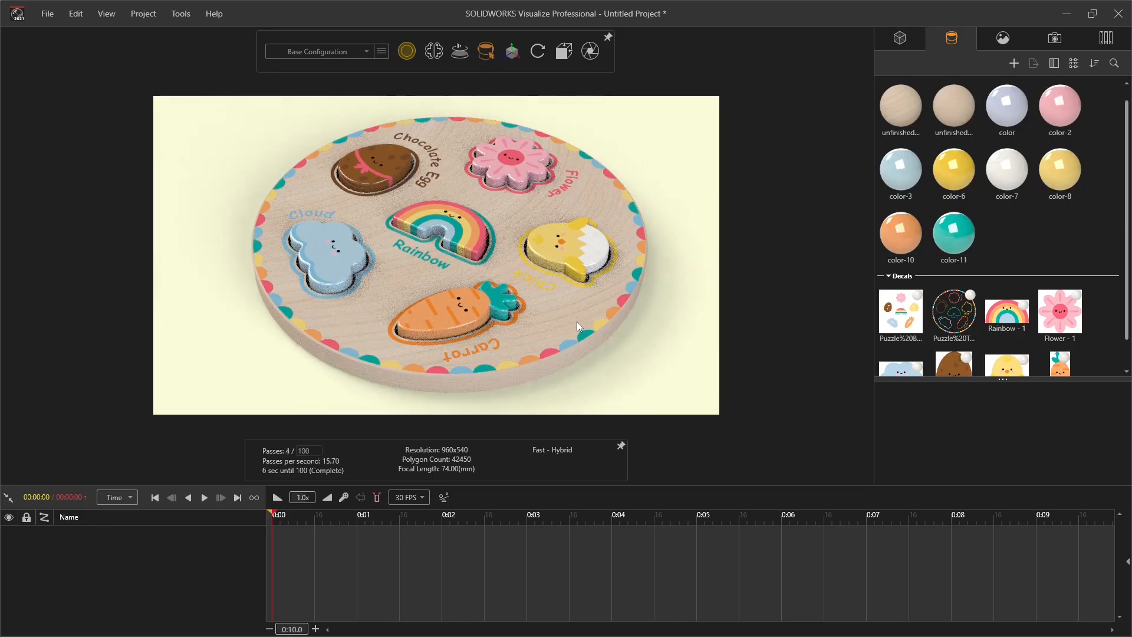
scroll(383, 204, "up", 2)
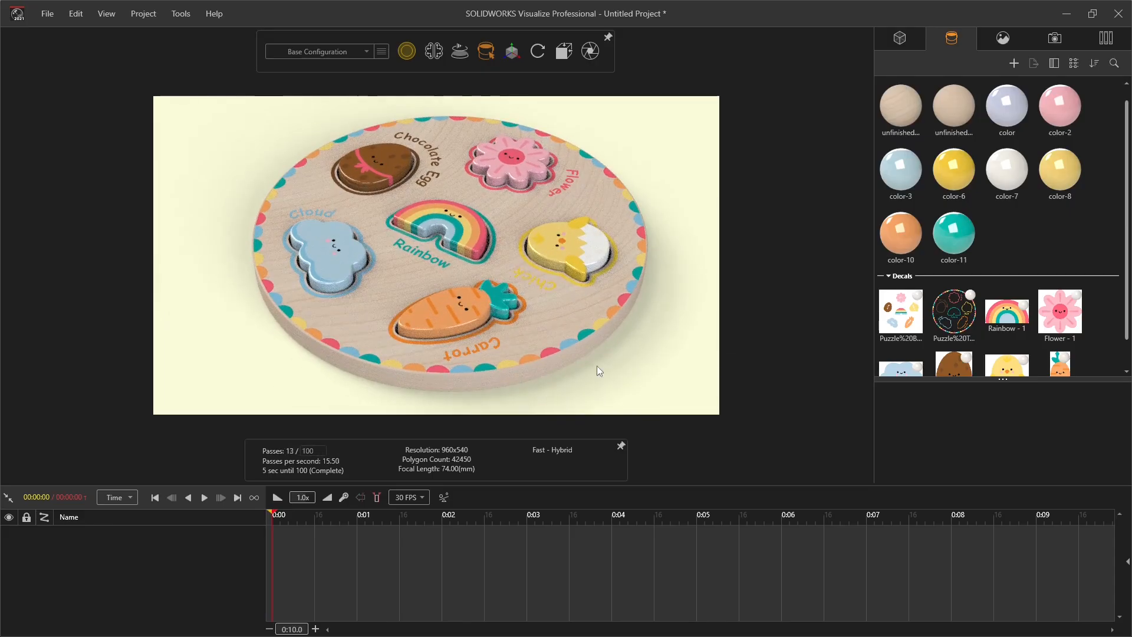
Set the bump texture depth of the unfinished birch endgrain appearance to 0.5.
scroll(429, 295, "up", 1)
scroll(540, 283, "up", 2)
scroll(536, 355, "up", 3)
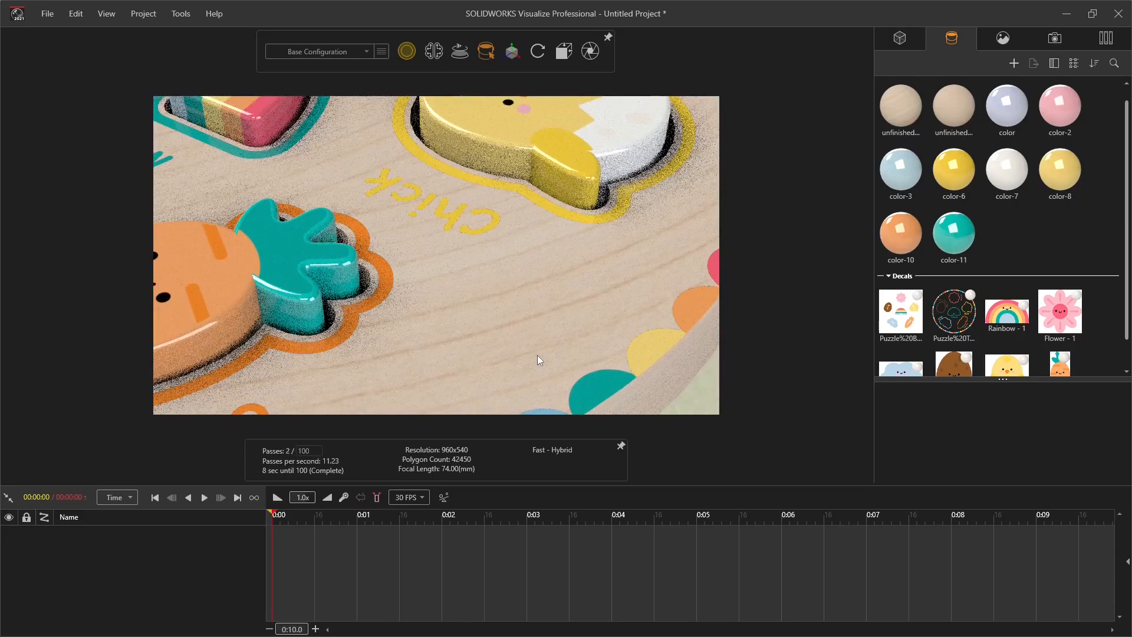
left_click(900, 106)
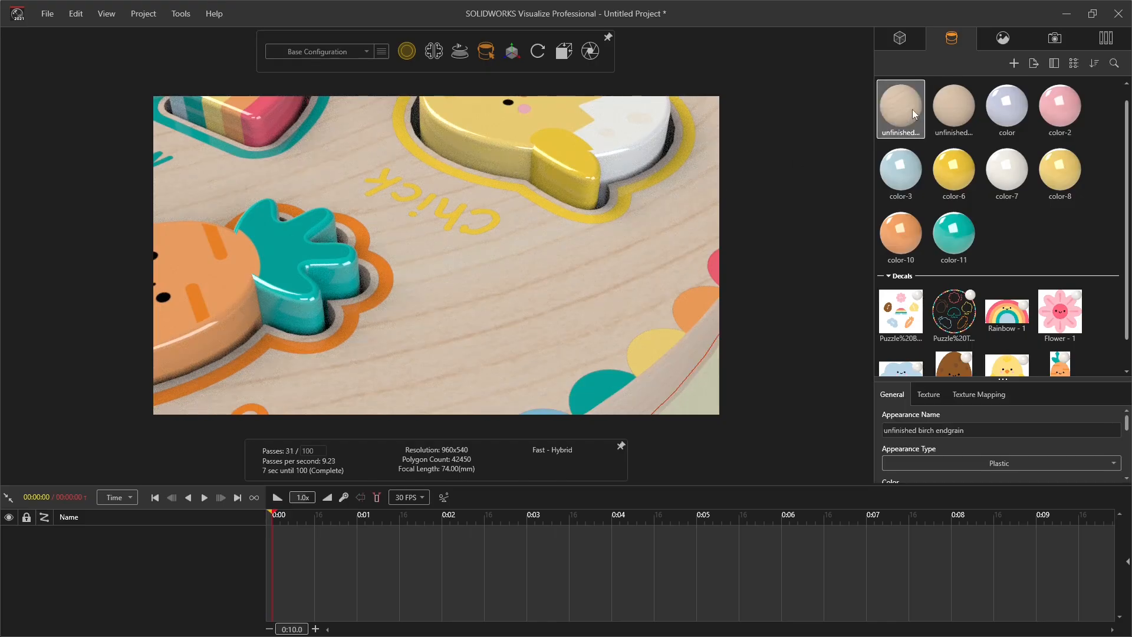
scroll(361, 318, "down", 5)
scroll(287, 210, "up", 1)
scroll(539, 313, "up", 2)
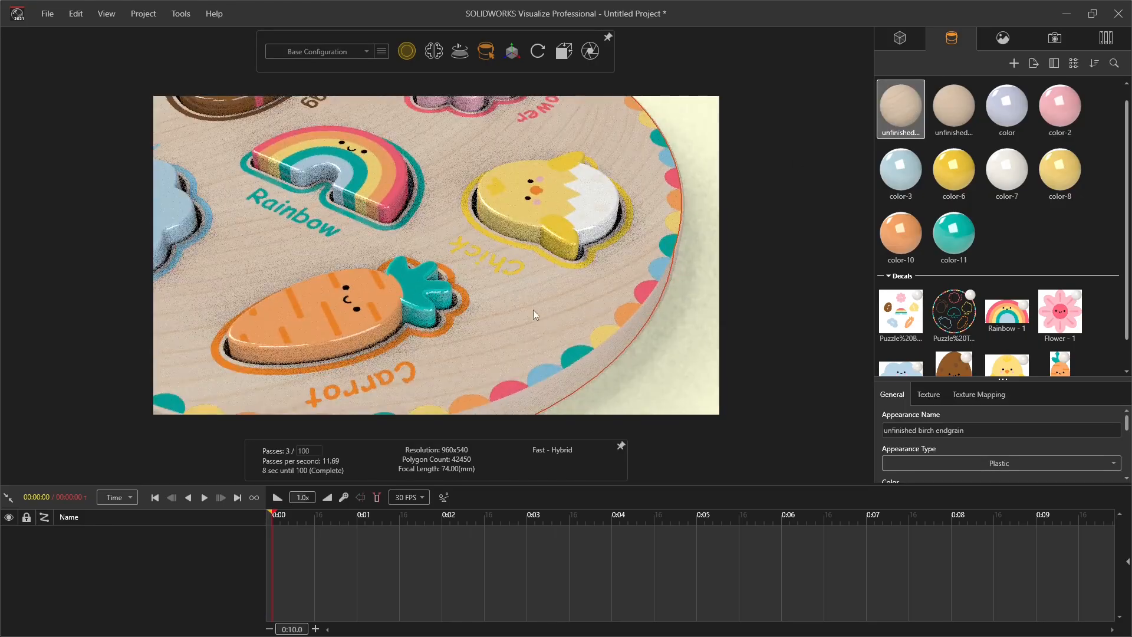
left_click(928, 399)
left_click_drag(1003, 380, 1005, 137)
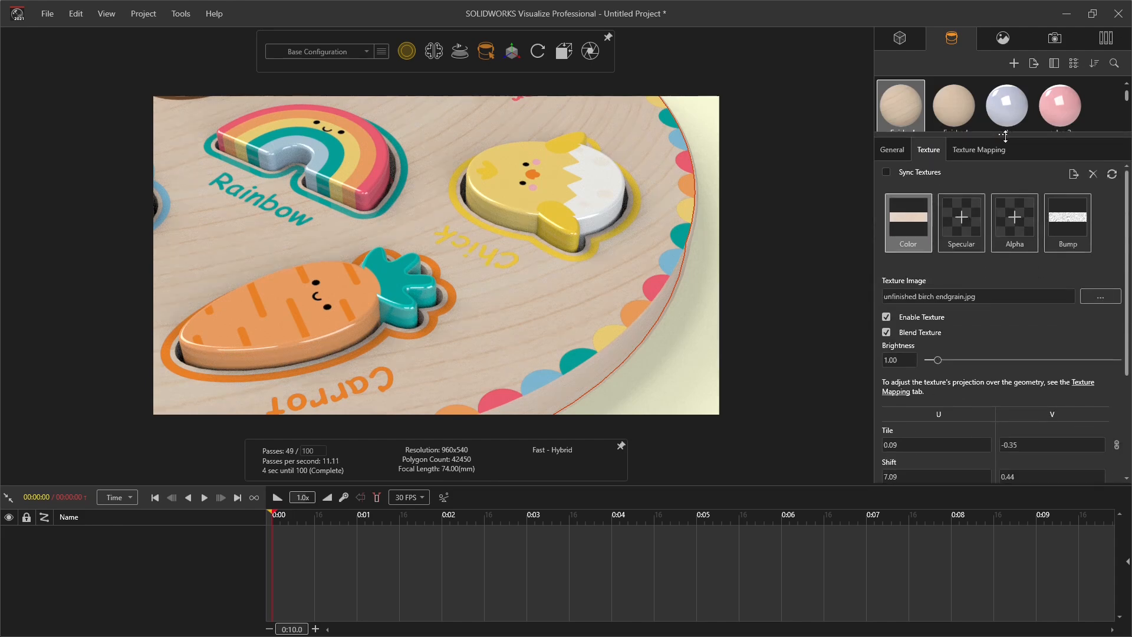
left_click(1080, 233)
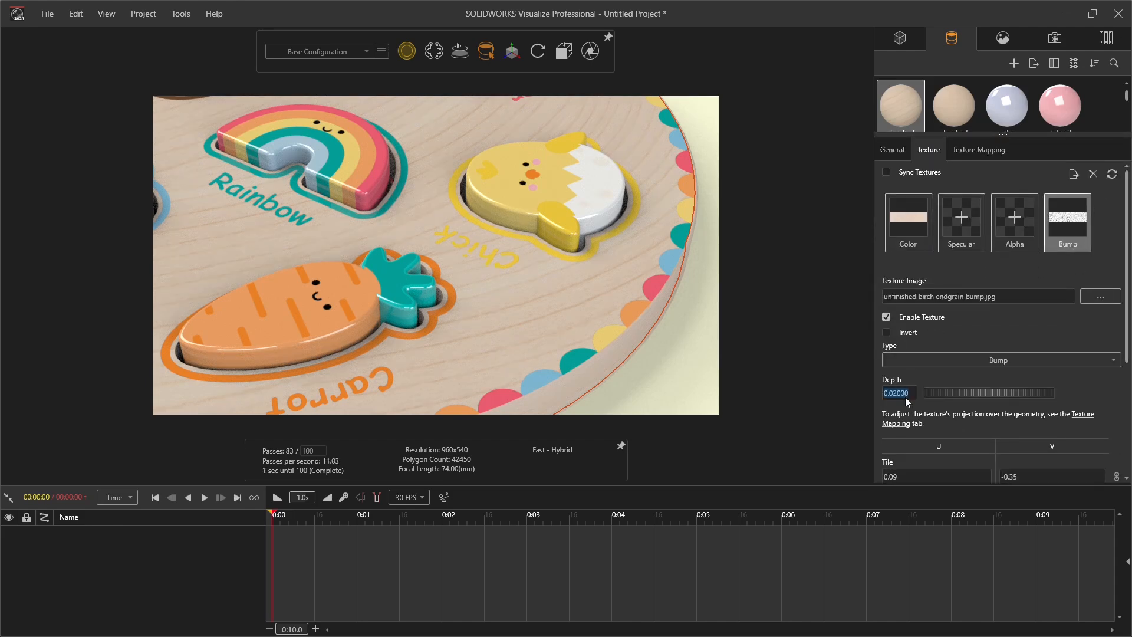
type("0.5")
key("Return")
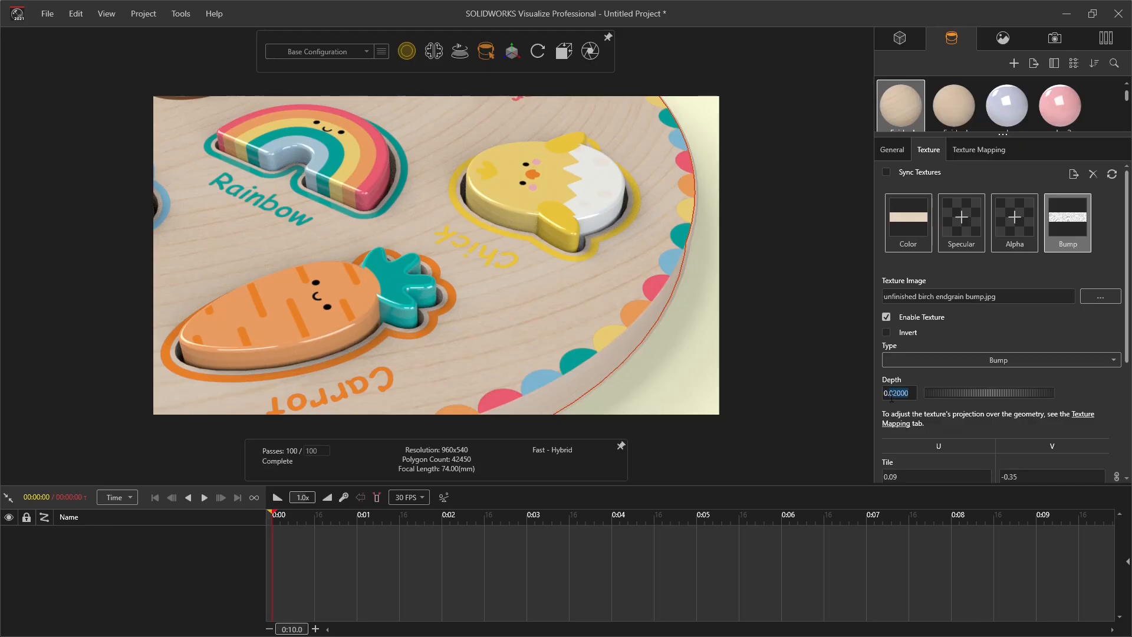
left_click(903, 393)
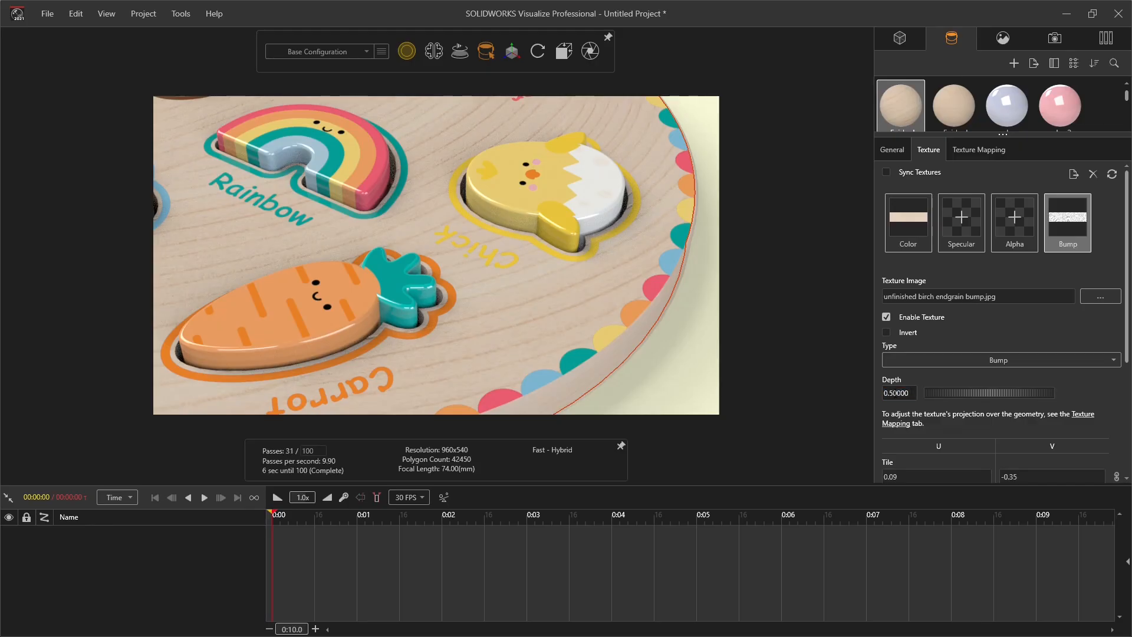
Increase the bump depth of the birch endgrain appearance to 1.
left_click(885, 393)
key("Delete")
type("1")
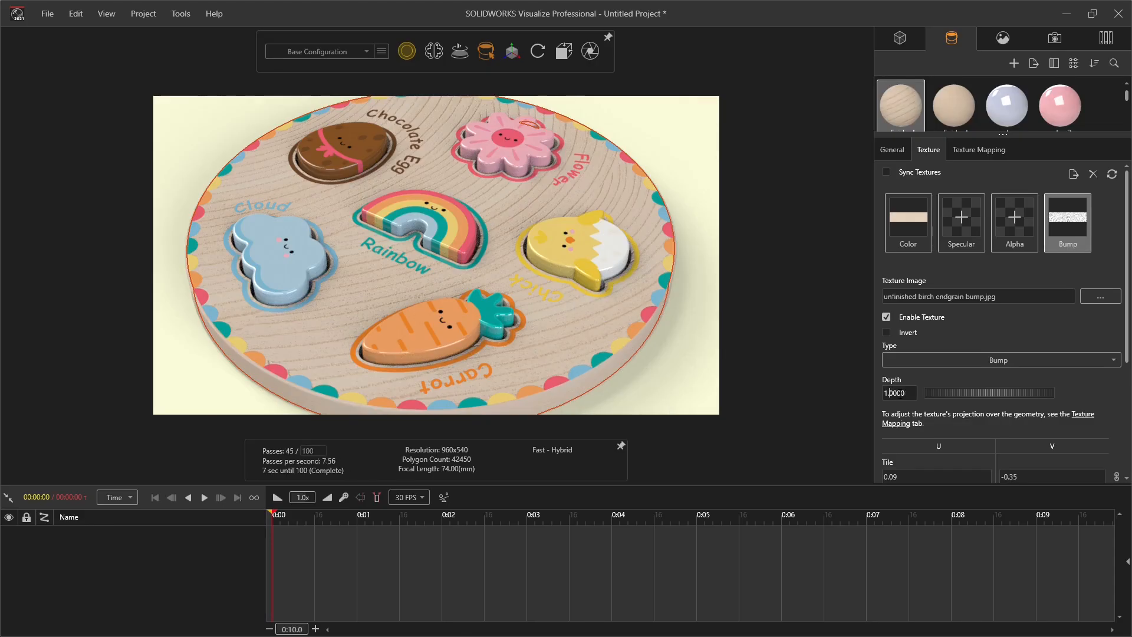
left_click(847, 387)
Set the depth of the normal-type bump texture on the unfinished birch appearance to 5.
left_click(953, 105)
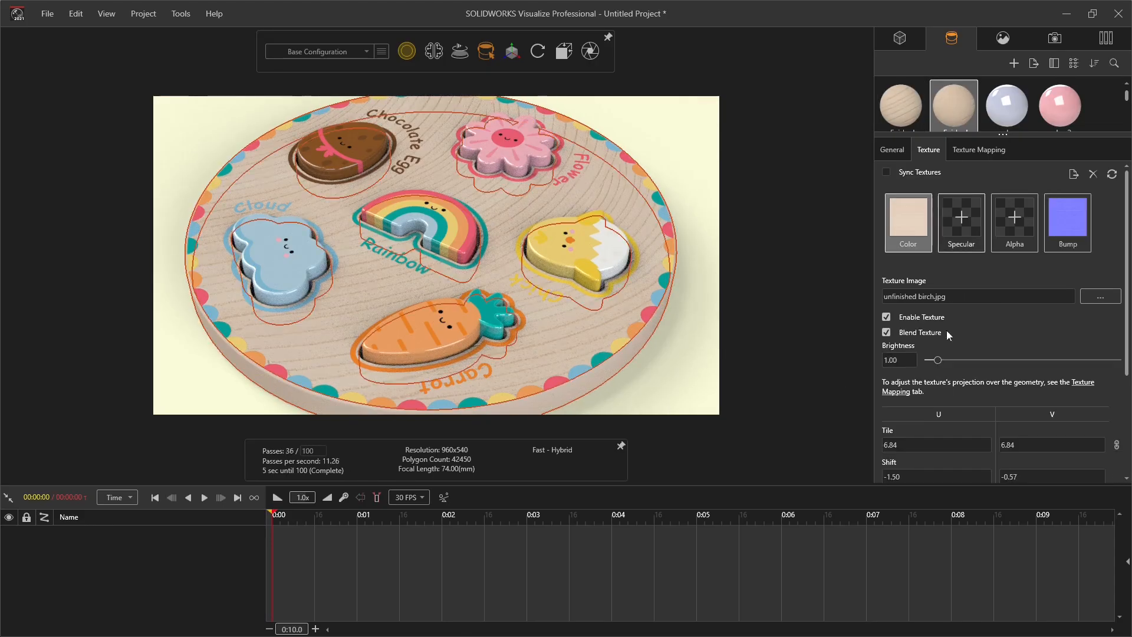
left_click(1068, 222)
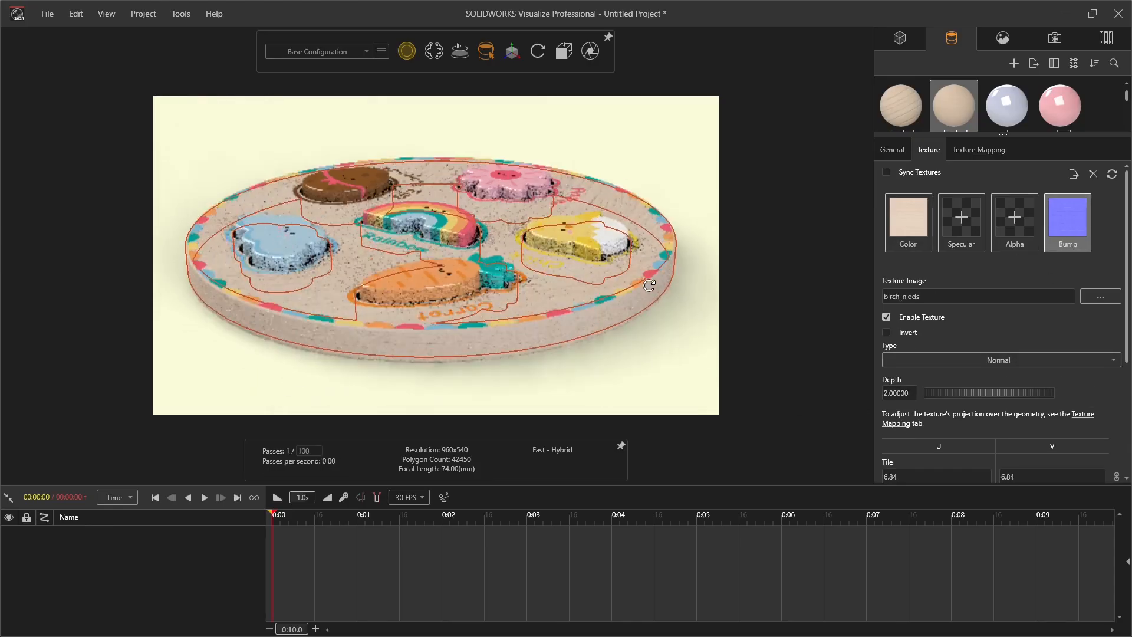
middle_click_drag(649, 285, 518, 298)
scroll(518, 298, "up", 5)
left_click(905, 392)
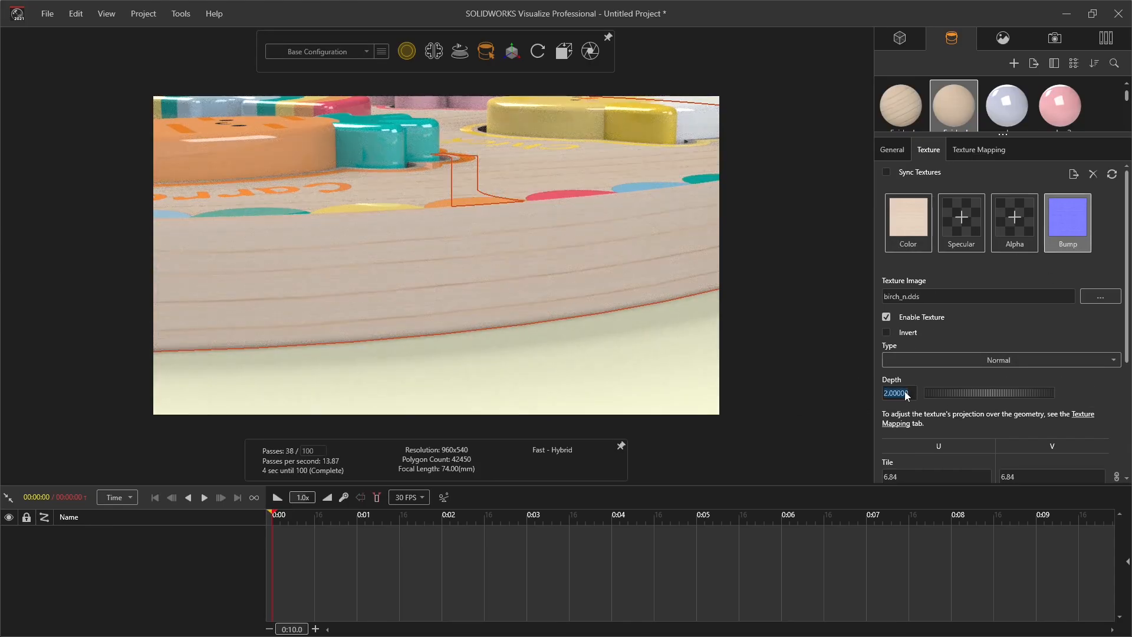
type("5")
key("Return")
Reframe the camera to show the whole puzzle board at an angle from above and clear the appearance selection.
scroll(528, 278, "down", 5)
middle_click_drag(528, 278, 310, 317)
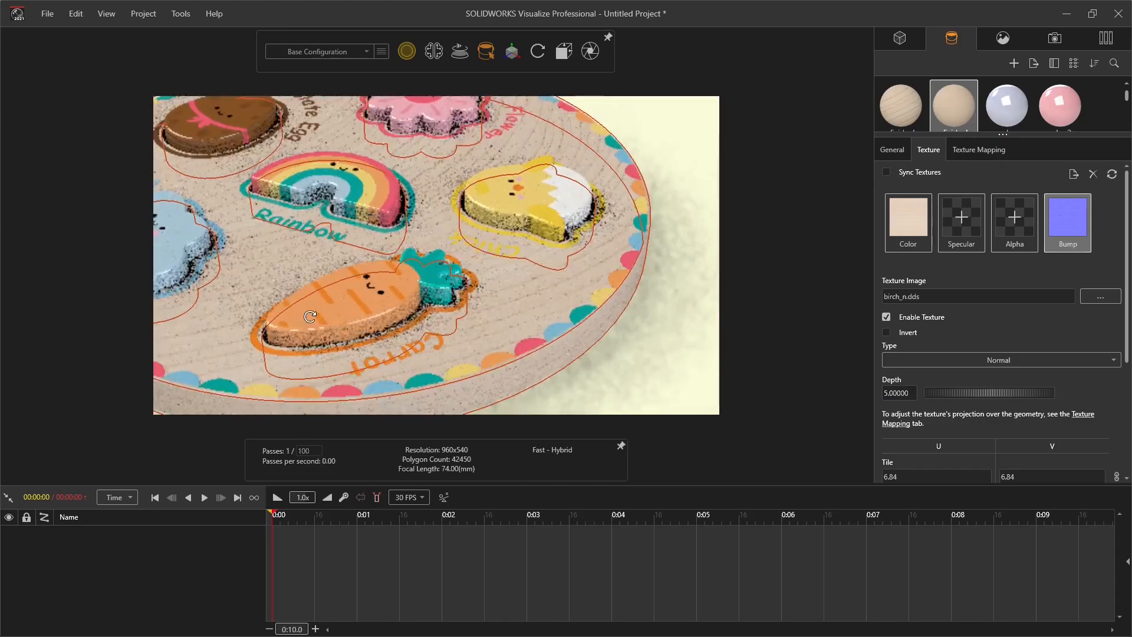
scroll(406, 289, "down", 4)
scroll(218, 281, "up", 2)
middle_click_drag(364, 177, 364, 184)
left_click(854, 348)
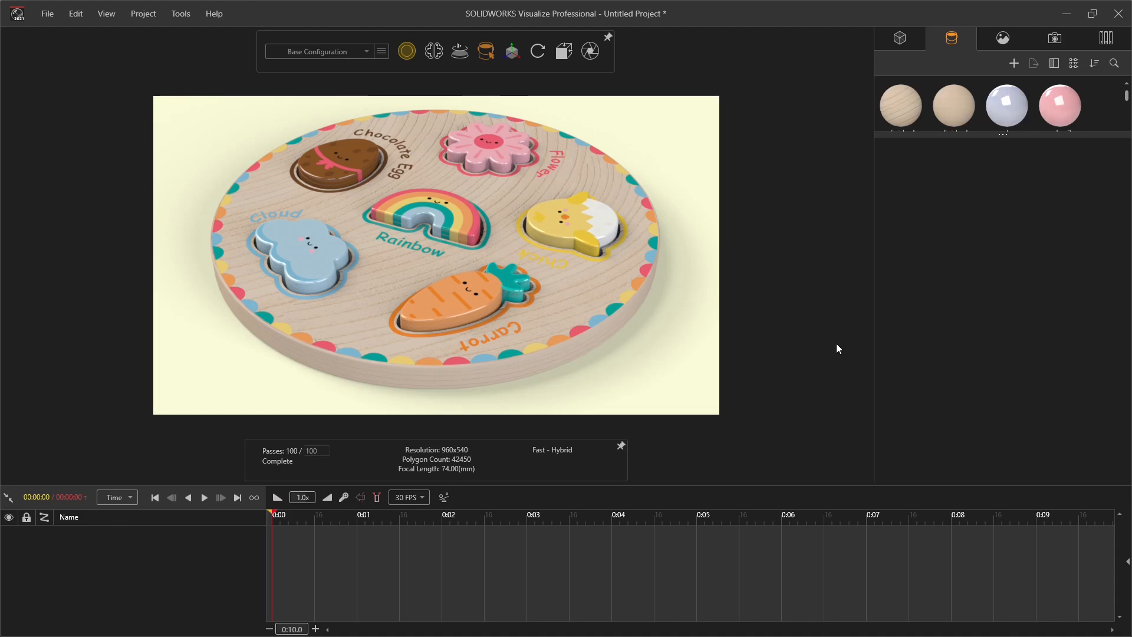
Add a new Complex Plane model to the scene and snap it to the floor.
left_click(898, 39)
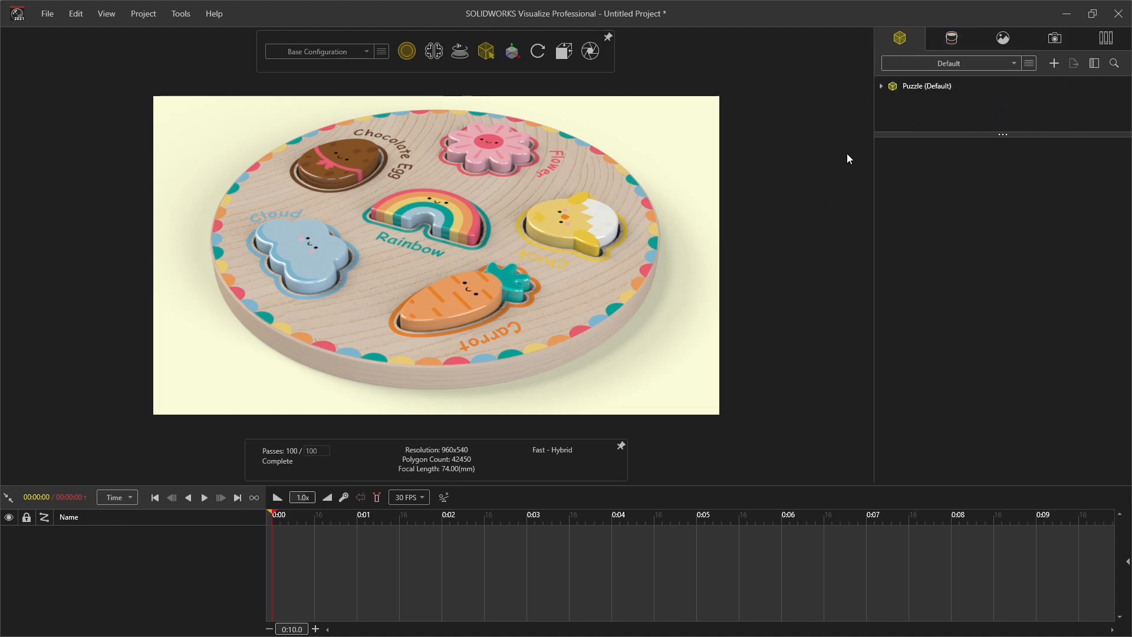
left_click(1054, 64)
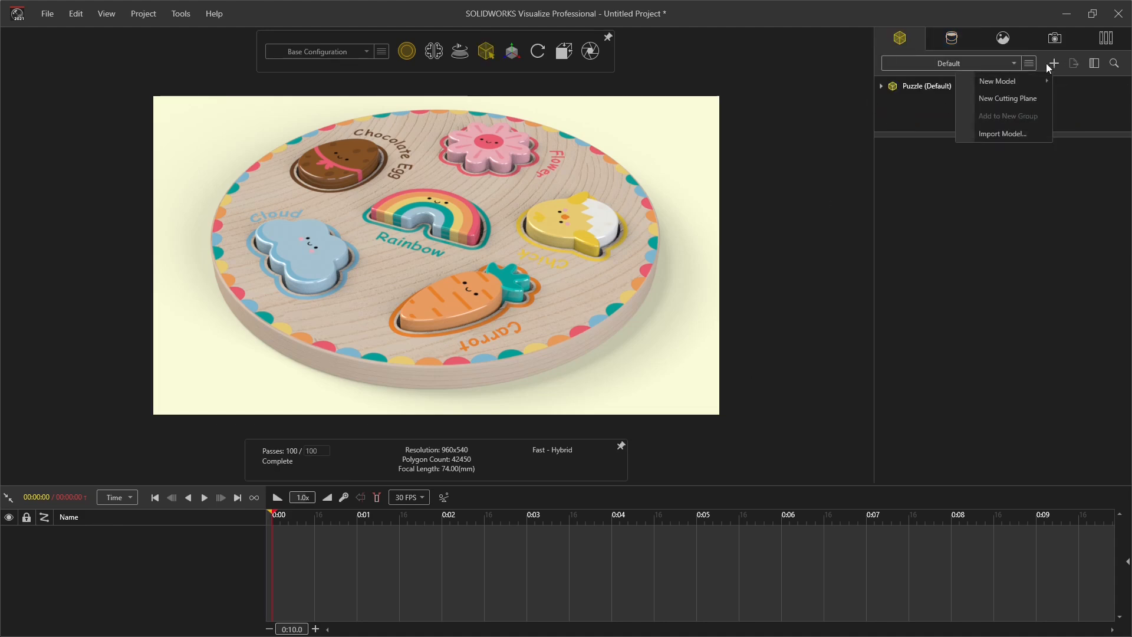
mouse_move(1026, 82)
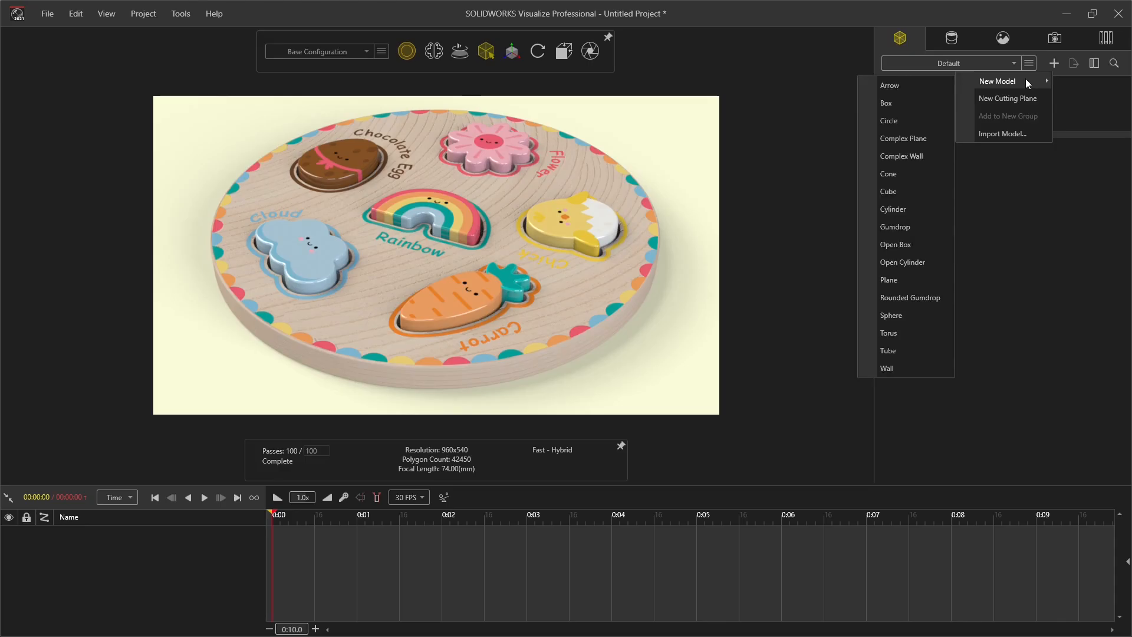
left_click(911, 139)
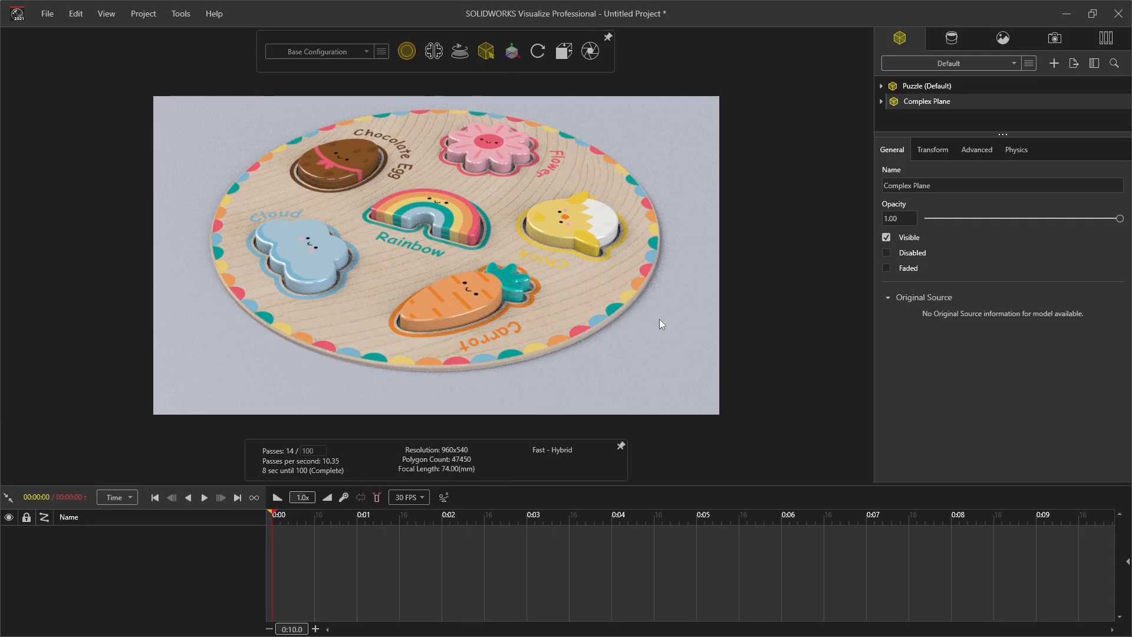
scroll(659, 319, "down", 3)
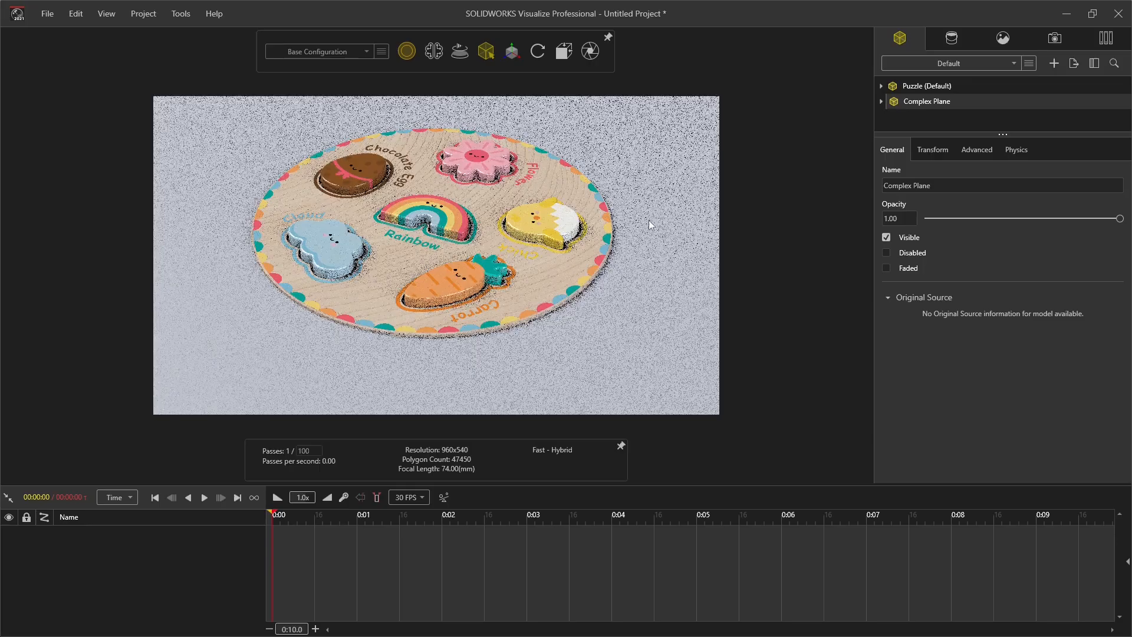
left_click(937, 150)
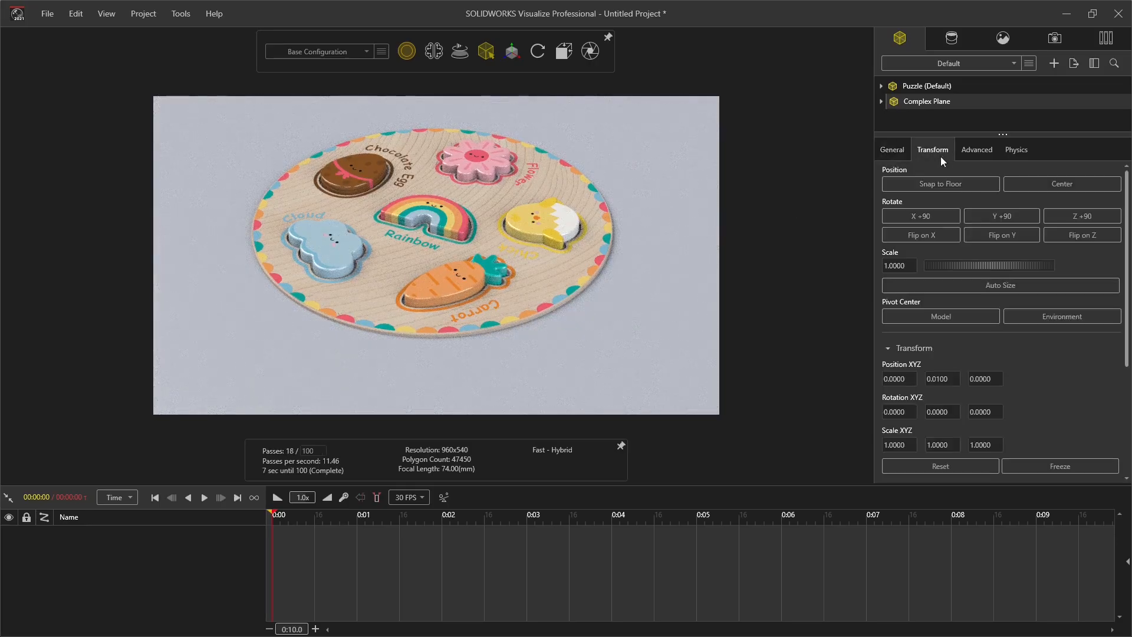
left_click(957, 187)
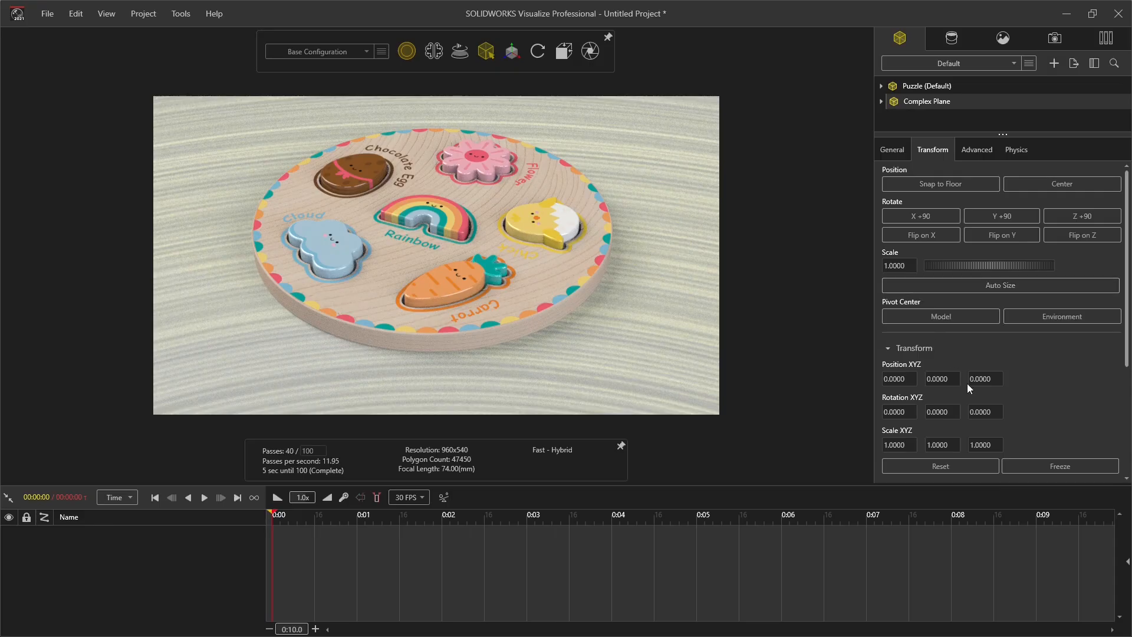
Raise the puzzle and the complex plane together to a relative Y position of 0.0015.
left_click(914, 101, "ctrl")
left_click_drag(941, 415, 942, 418)
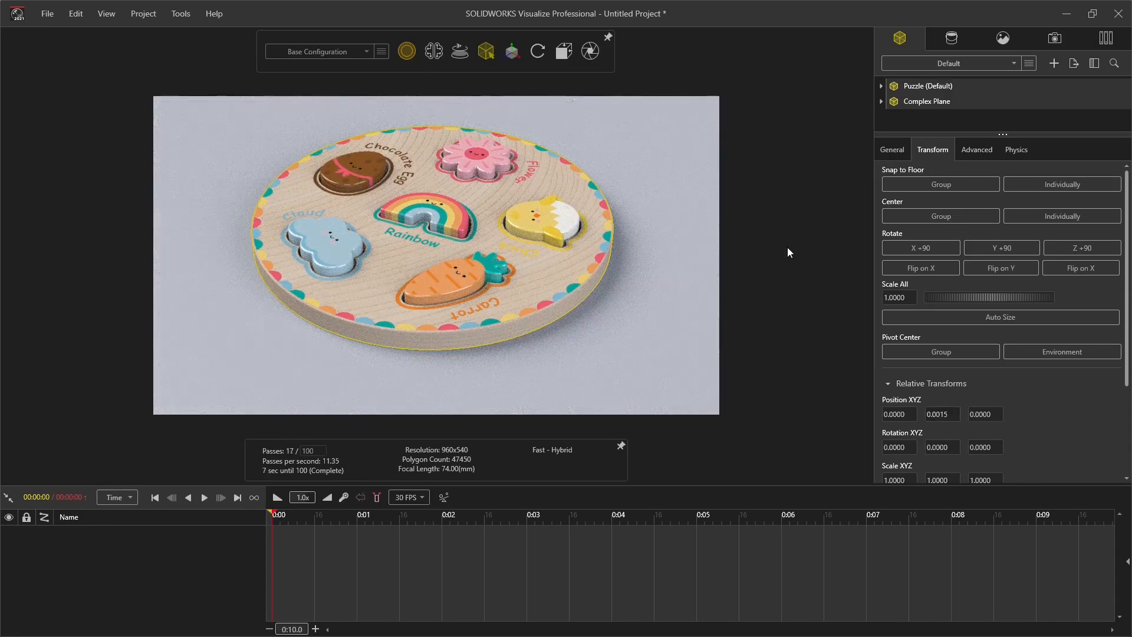
left_click(921, 102)
Create a new appearance and apply it to the complex plane beneath the puzzle.
left_click(952, 39)
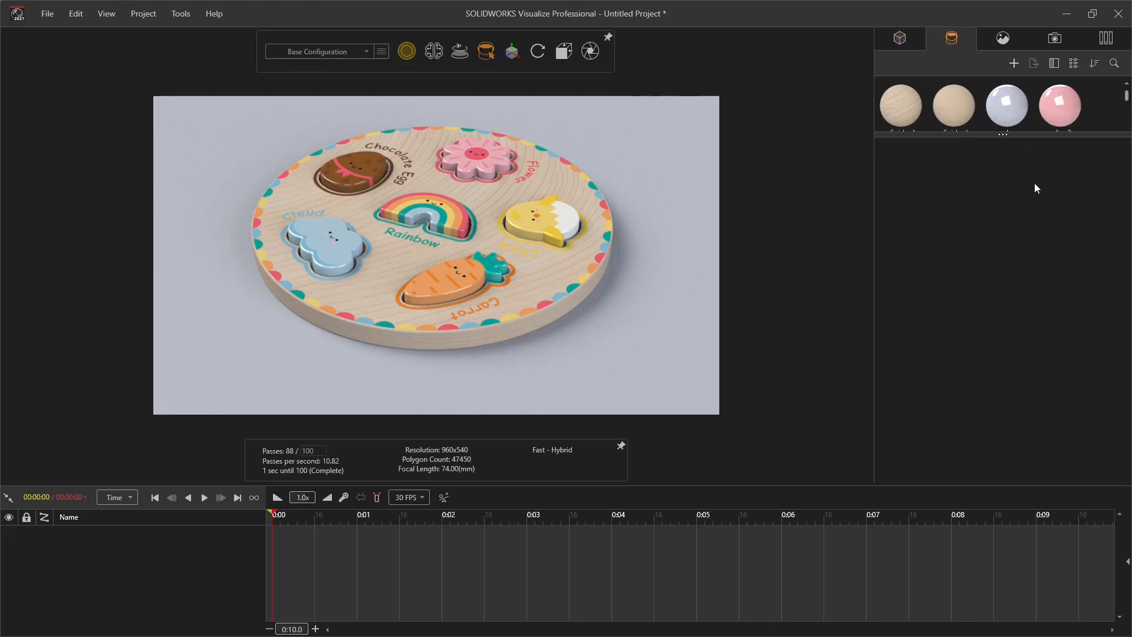
left_click_drag(1006, 133, 1007, 276)
right_click(1011, 243)
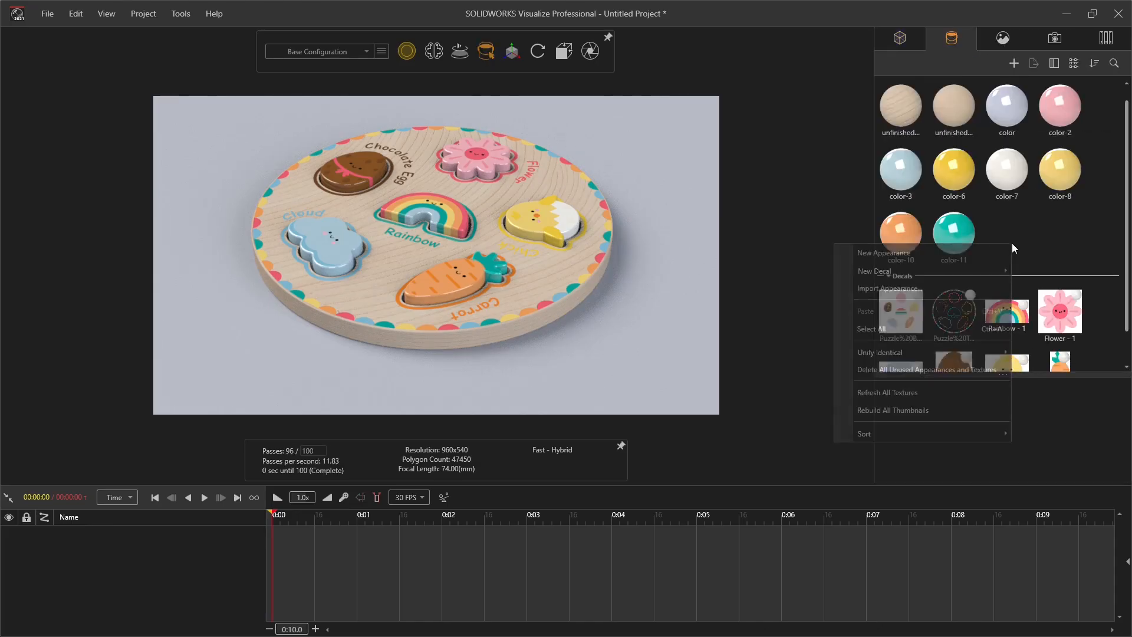
left_click(891, 255)
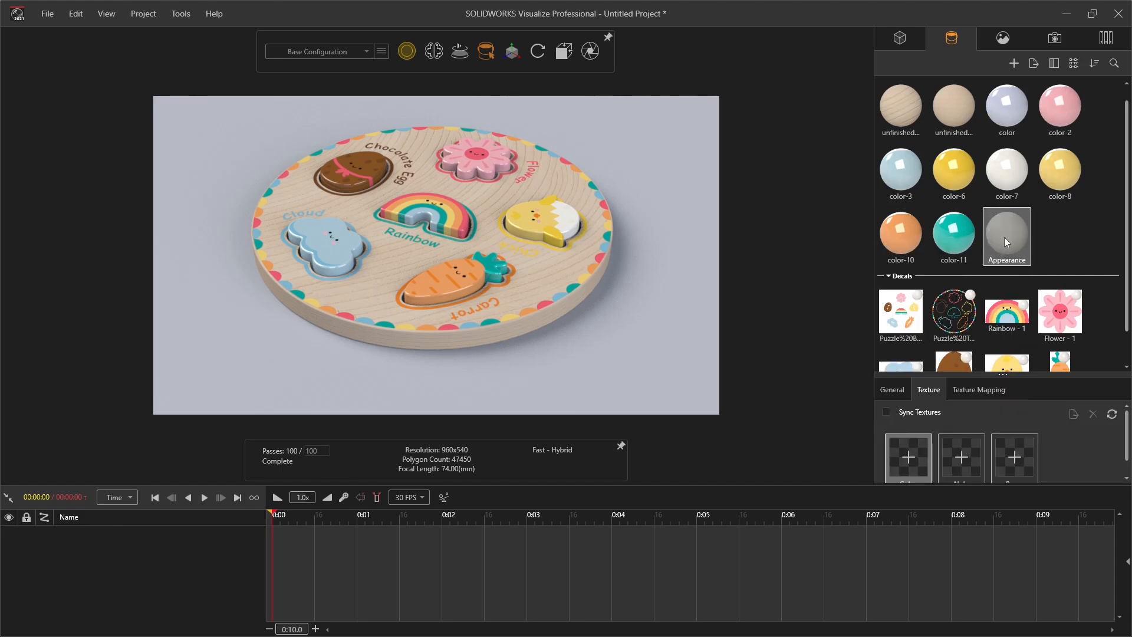
left_click_drag(1007, 235, 674, 362)
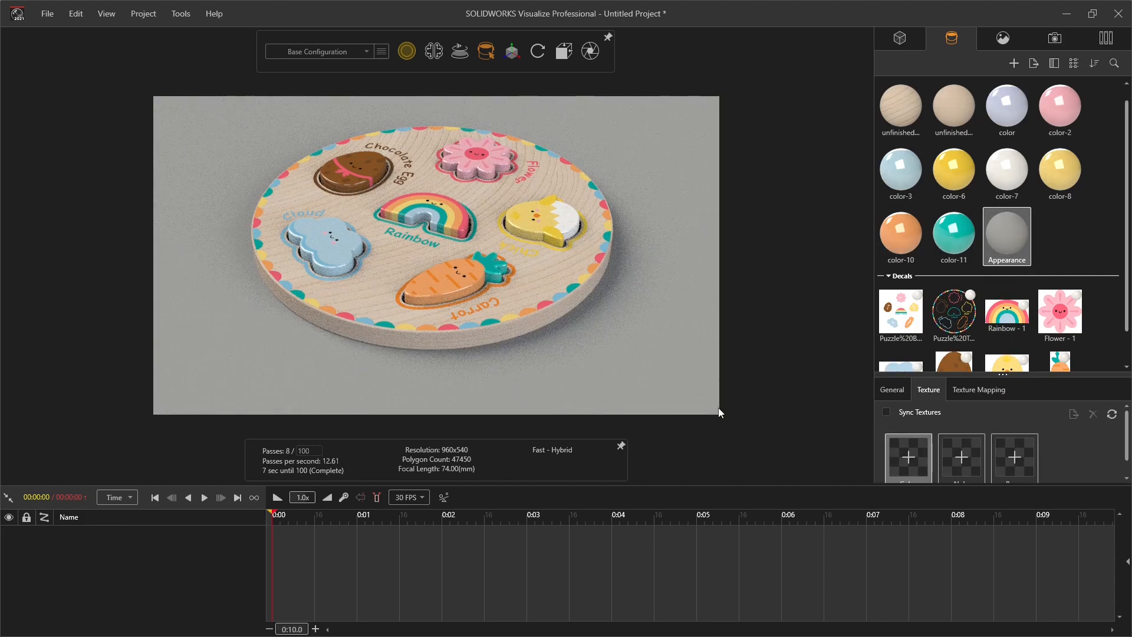
Review the appearance types available for the plane's new appearance.
left_click_drag(1003, 375, 1003, 254)
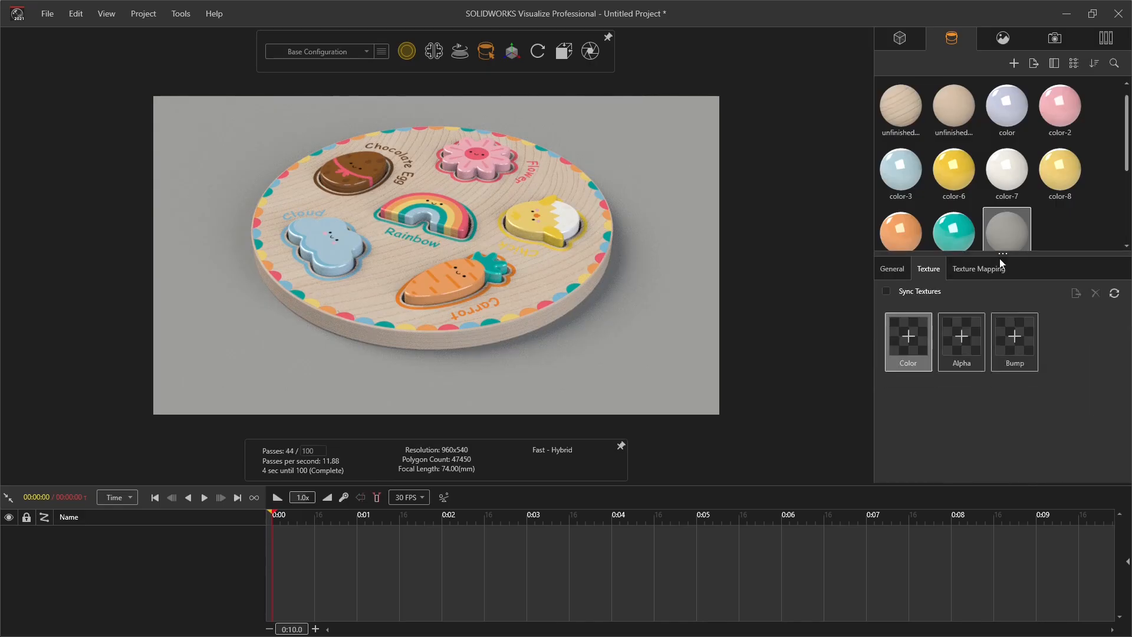
left_click(890, 270)
left_click(995, 339)
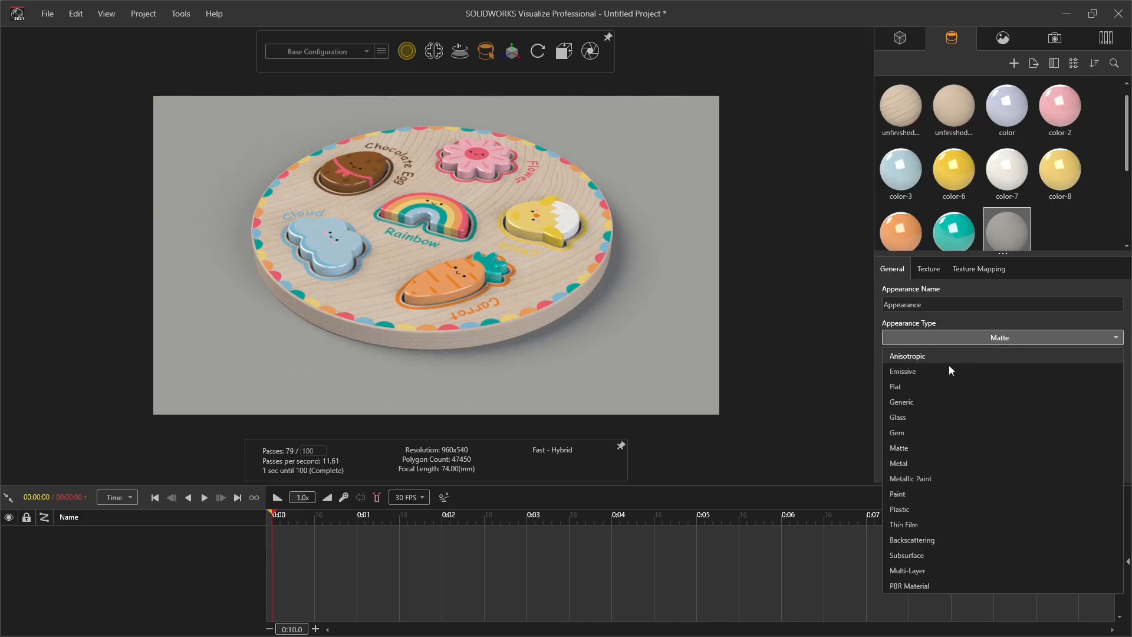
left_click(860, 313)
Apply the Soft Fabric appearance from the cloud library's Fabric category to the complex plane.
left_click(1106, 37)
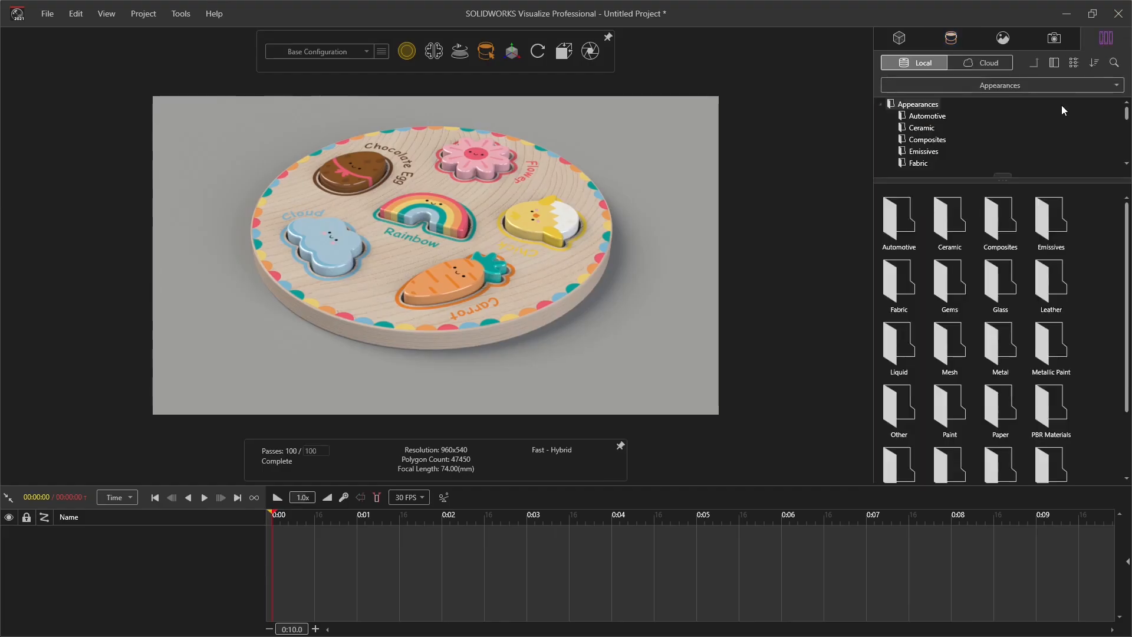
left_click(997, 87)
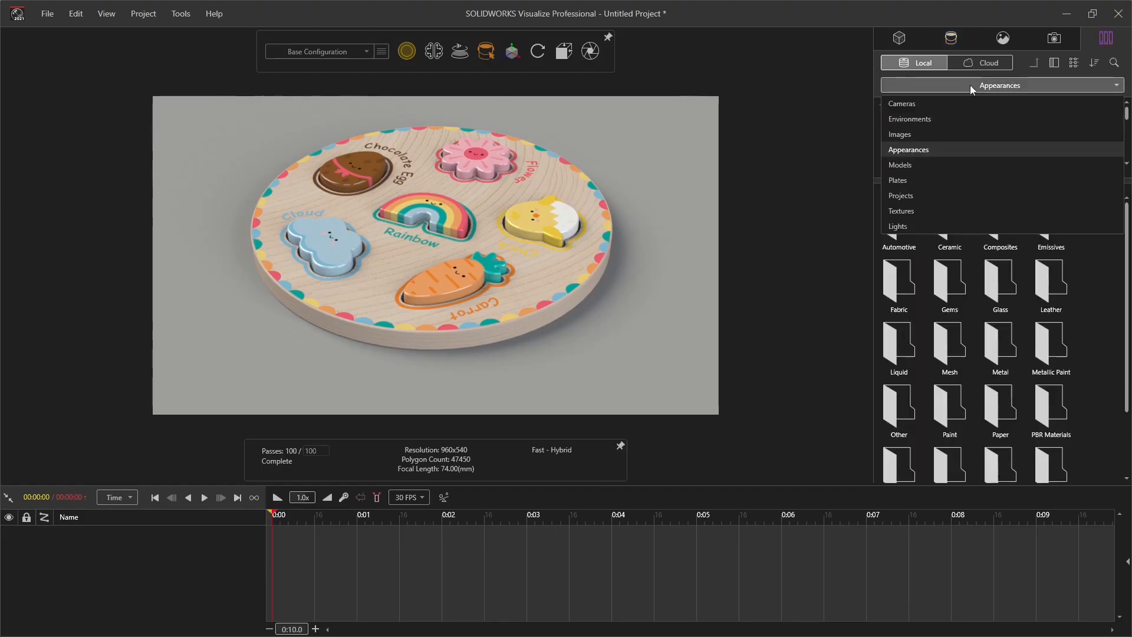
left_click(991, 65)
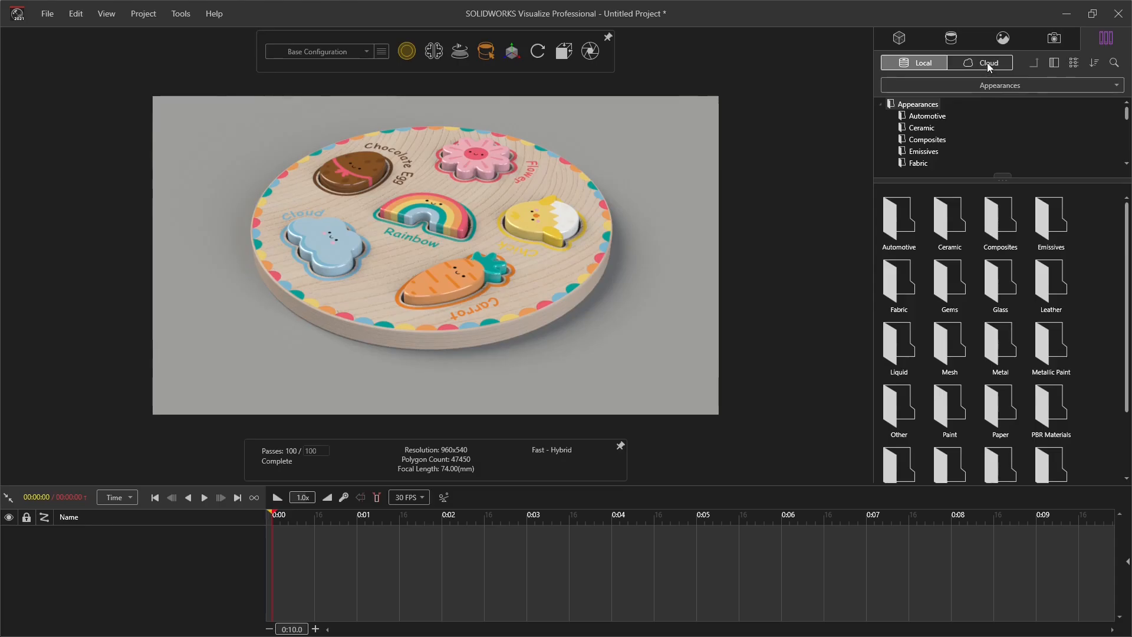
left_click(987, 63)
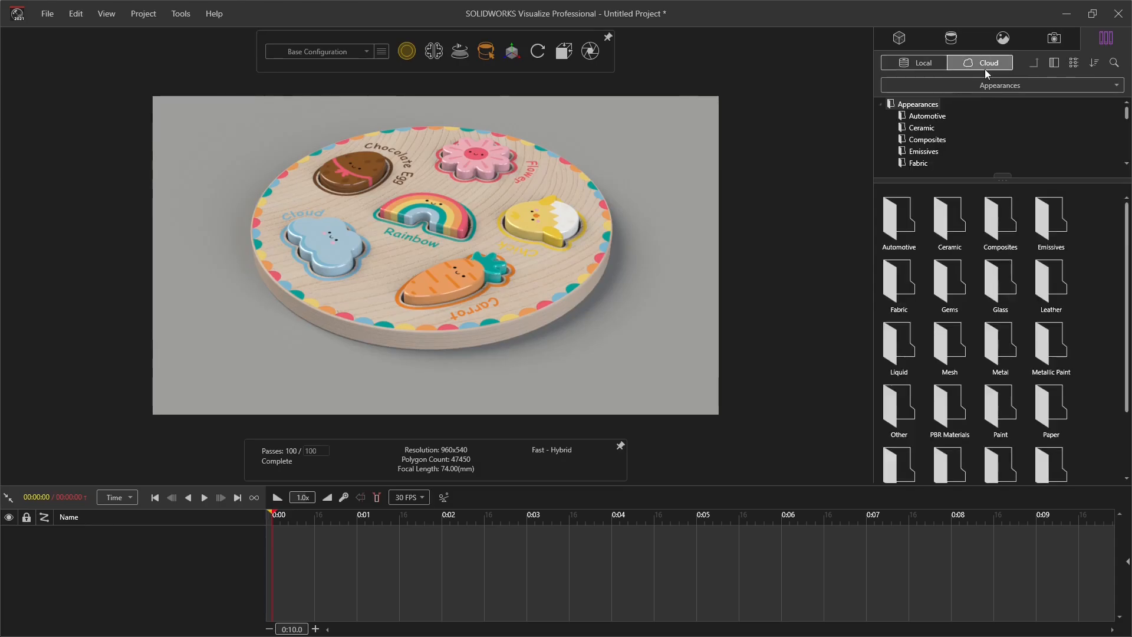
left_click(918, 164)
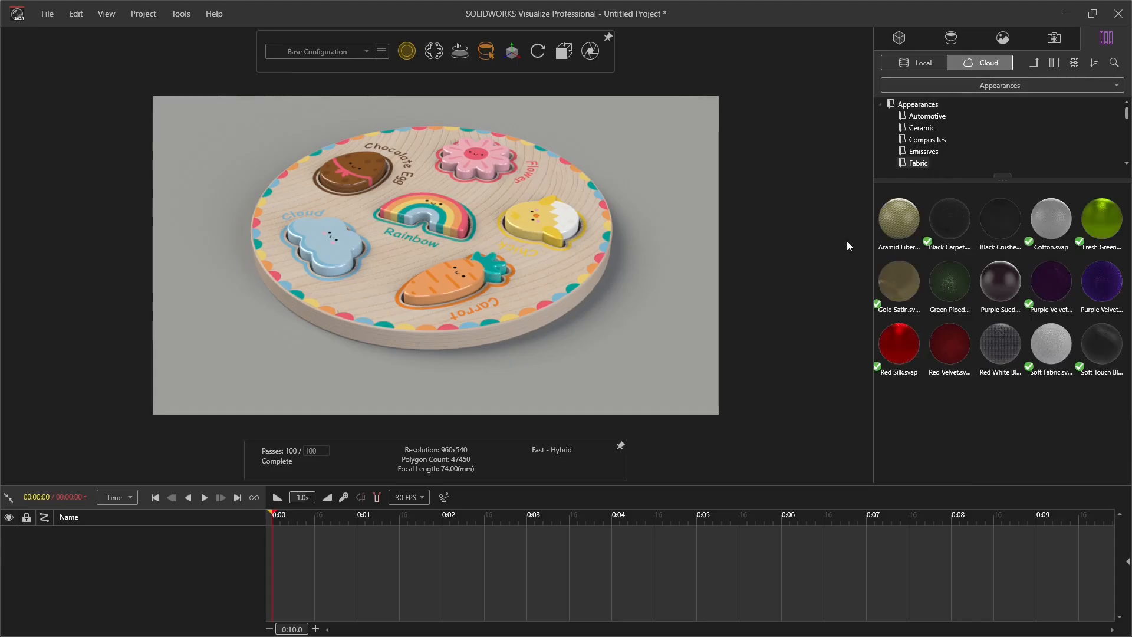
left_click_drag(1052, 341, 643, 332)
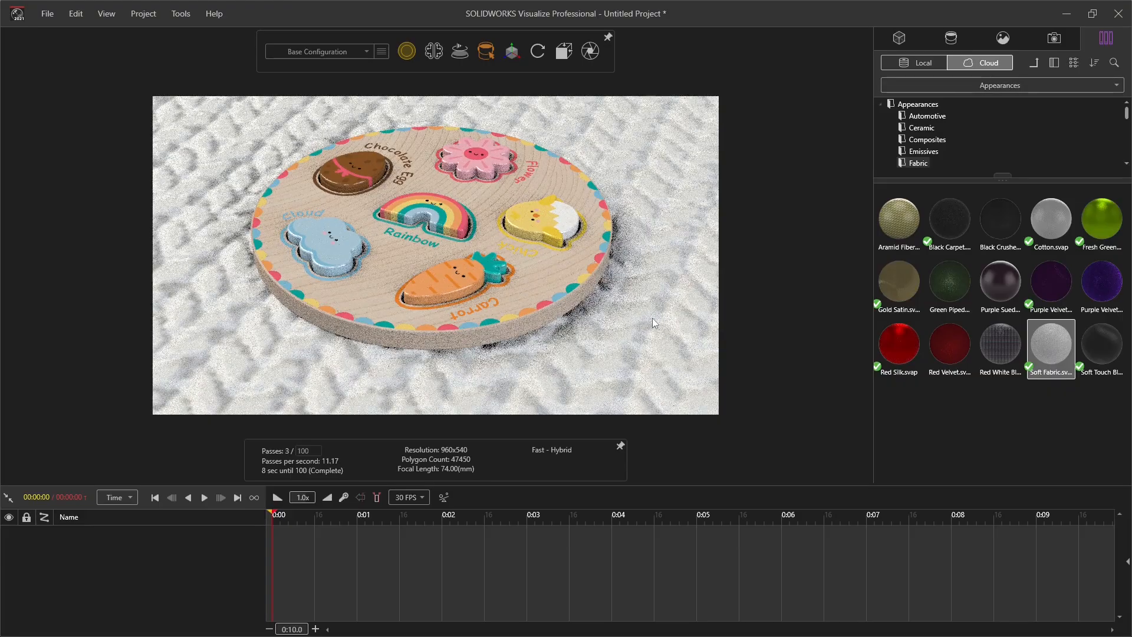
Set the tiling of the Soft Fabric appearance's bump texture to 30 in both U and V.
left_click(967, 41)
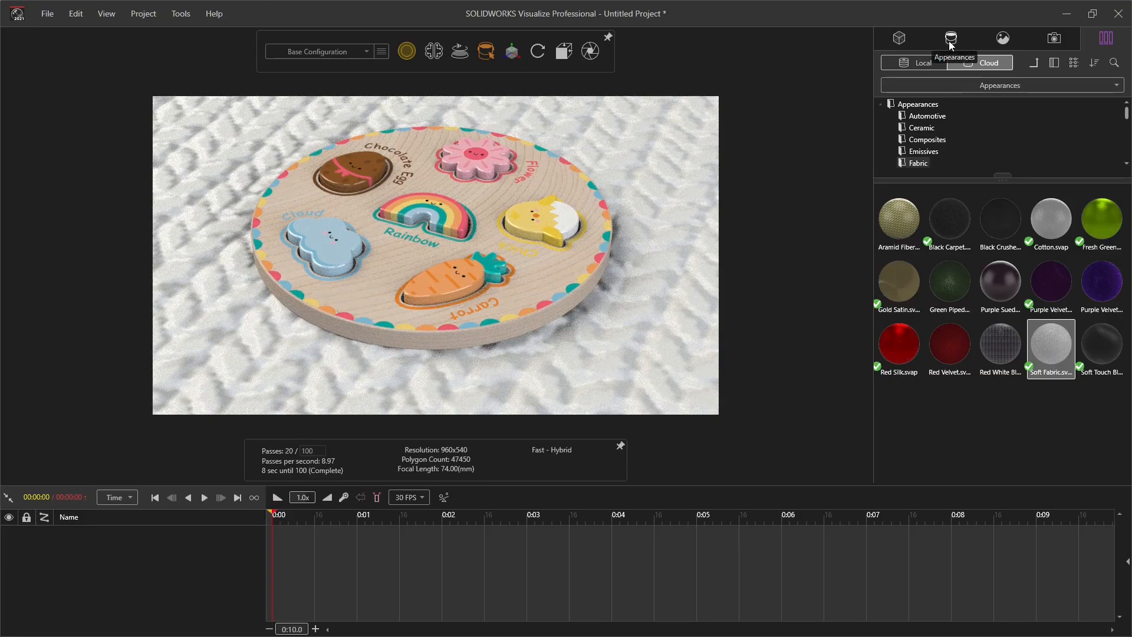
left_click(1059, 214)
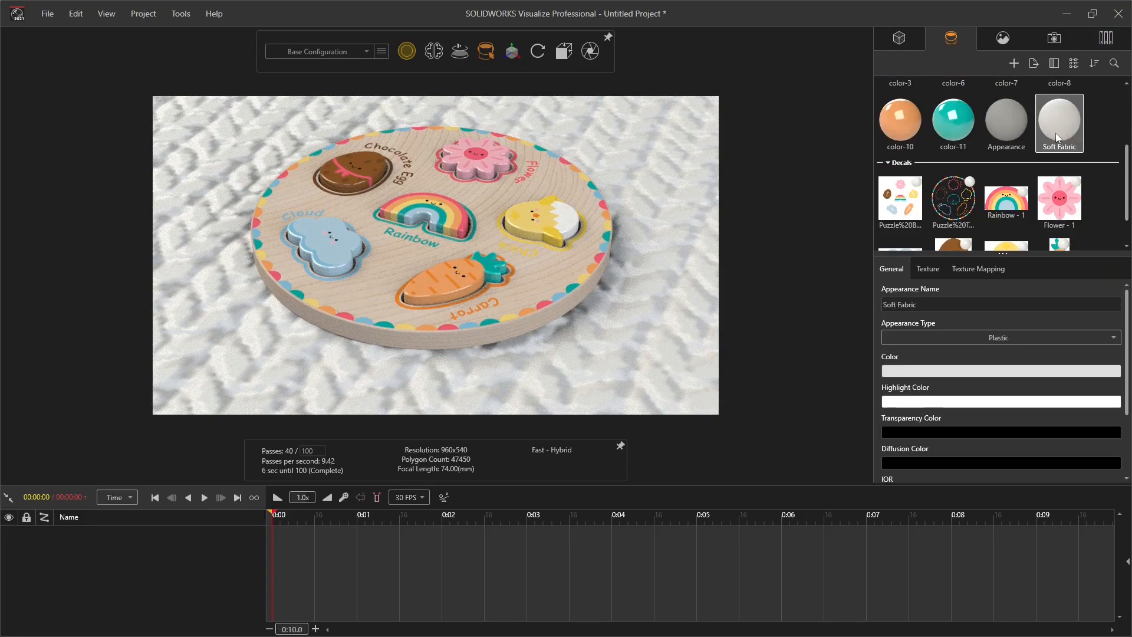
scroll(963, 438, "down", 1)
left_click(926, 269)
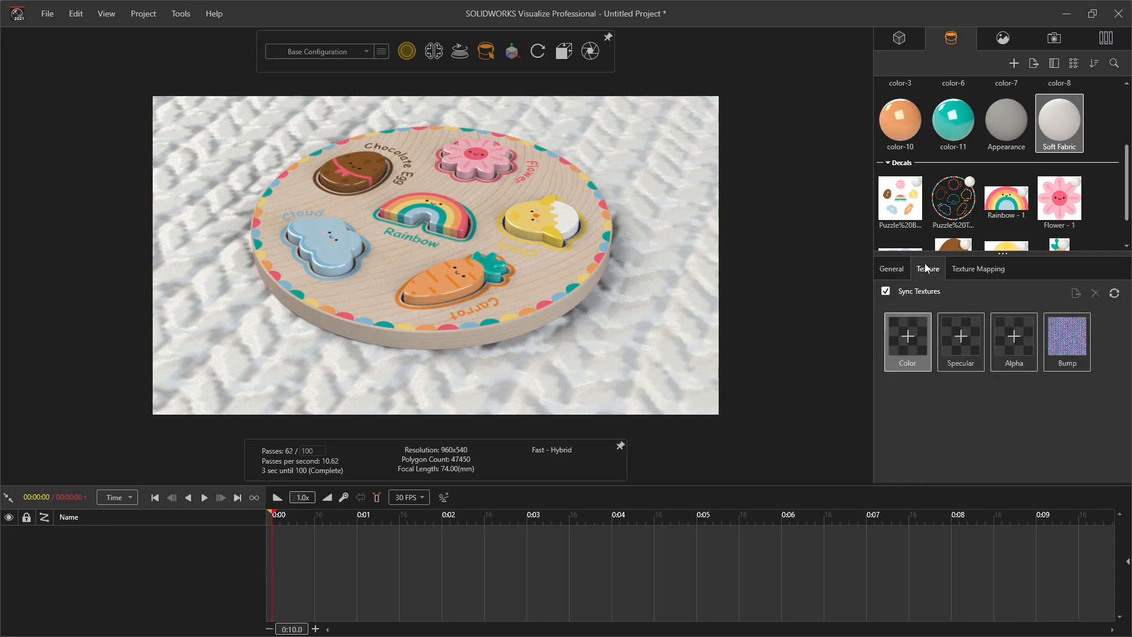
left_click(1067, 333)
scroll(978, 392, "down", 3)
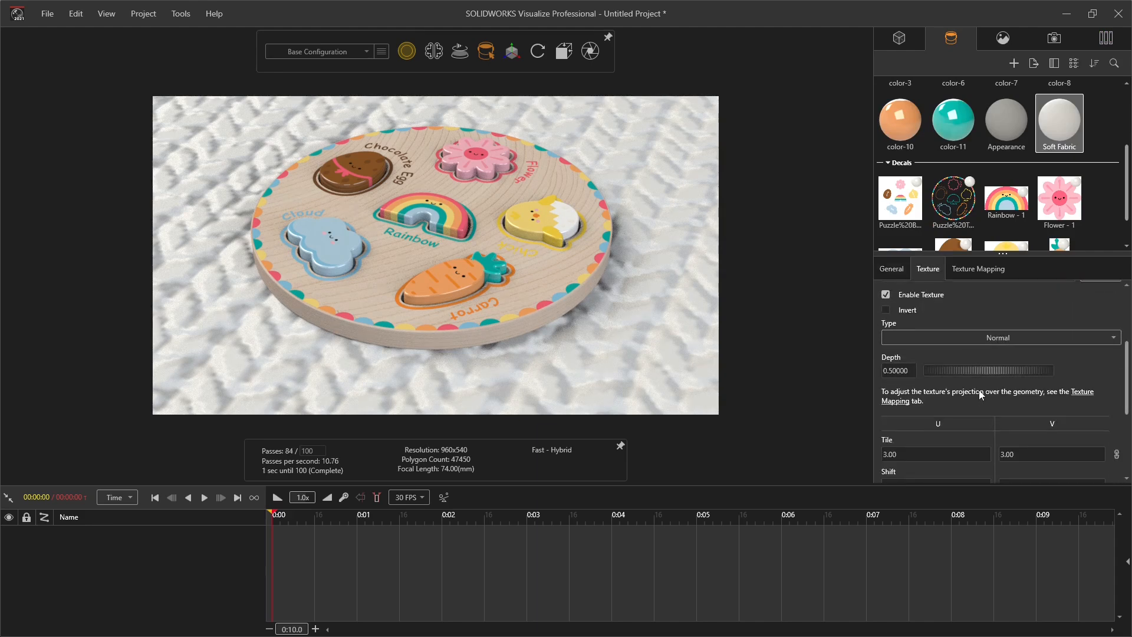
left_click(909, 426)
type("5")
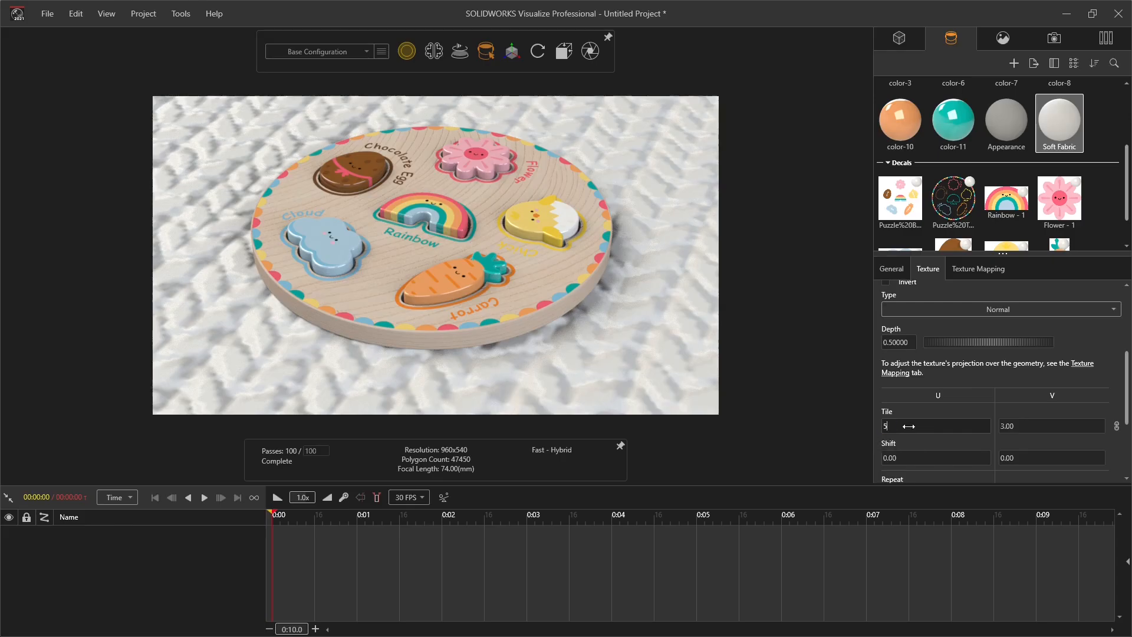
key("Return")
type("10")
key("Tab")
type("30")
Raise the fabric bump texture's U and V tiling to 50 for a finer weave.
left_click(909, 425)
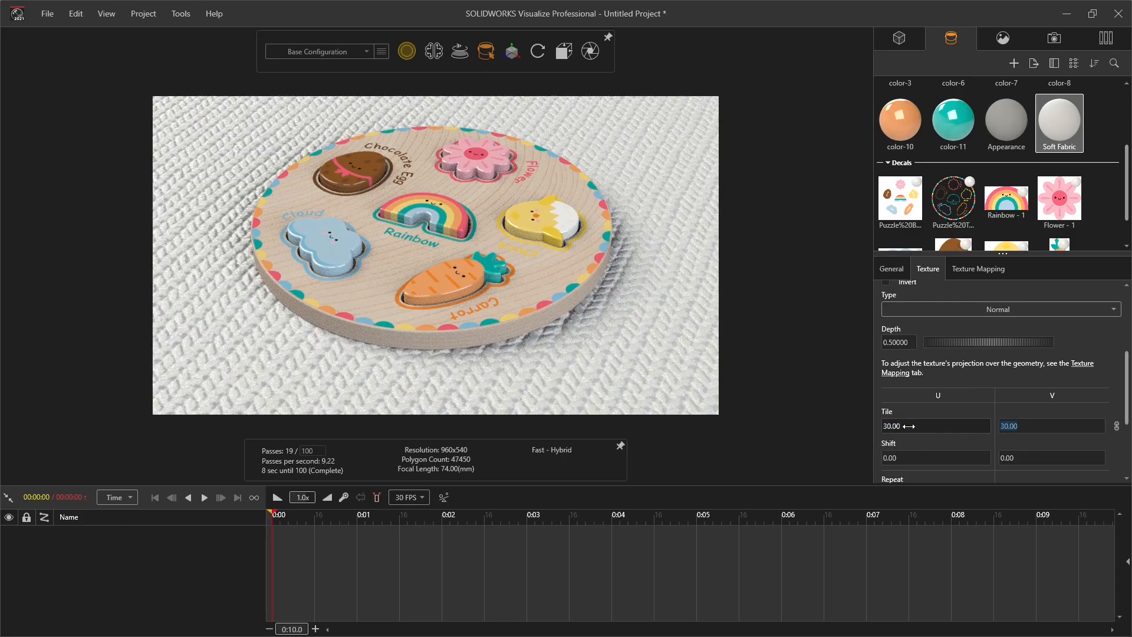
type("4")
key("BackSpace")
type("50")
key("Tab")
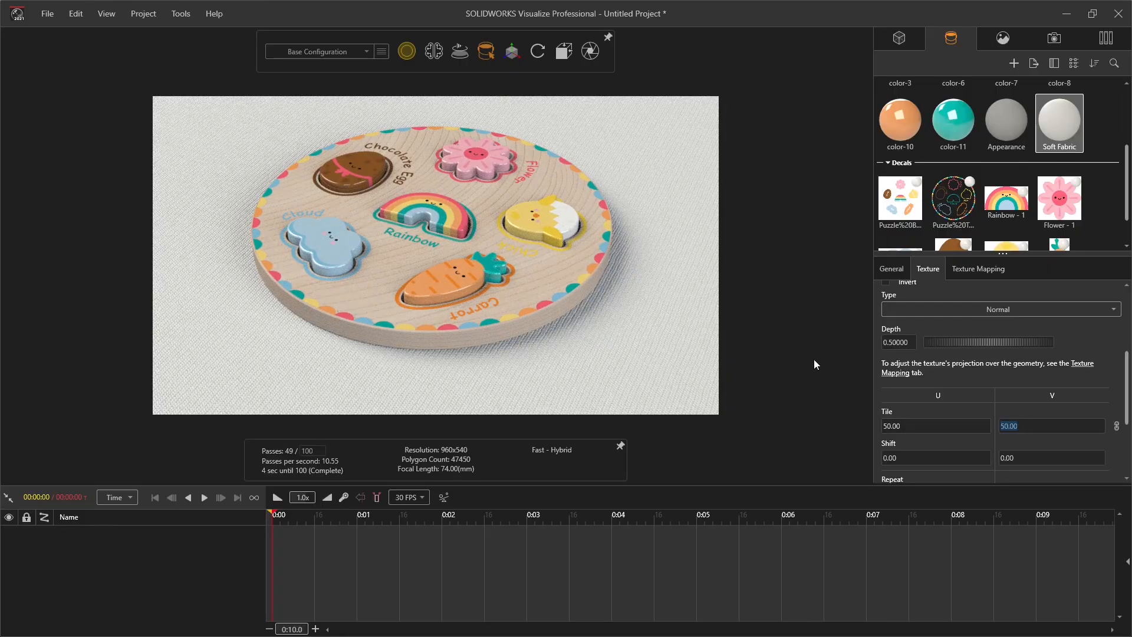
Recolour the Soft Fabric with the blue sampled from the cloud piece, darkening it to value 71 and slightly lowering its saturation.
left_click(902, 264)
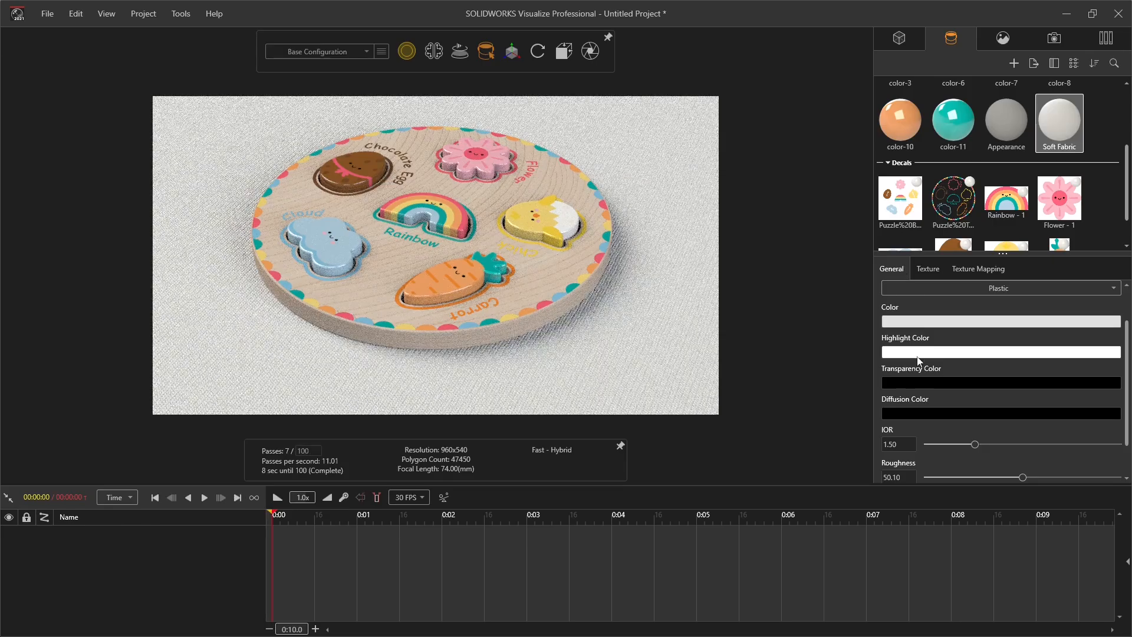
left_click(924, 328)
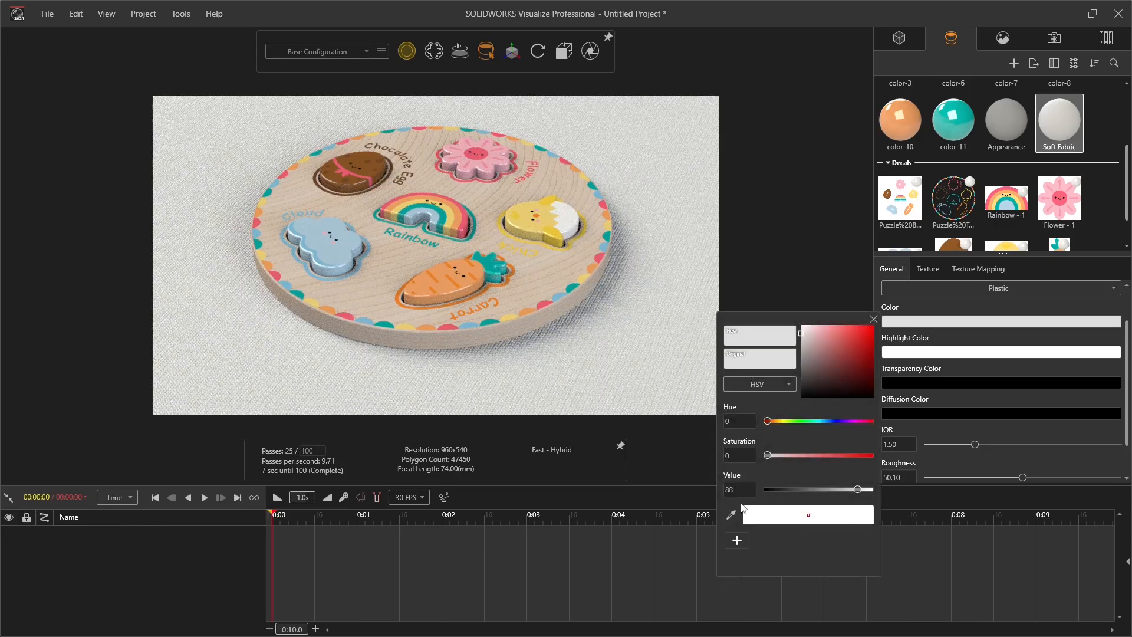
left_click_drag(344, 252, 319, 264)
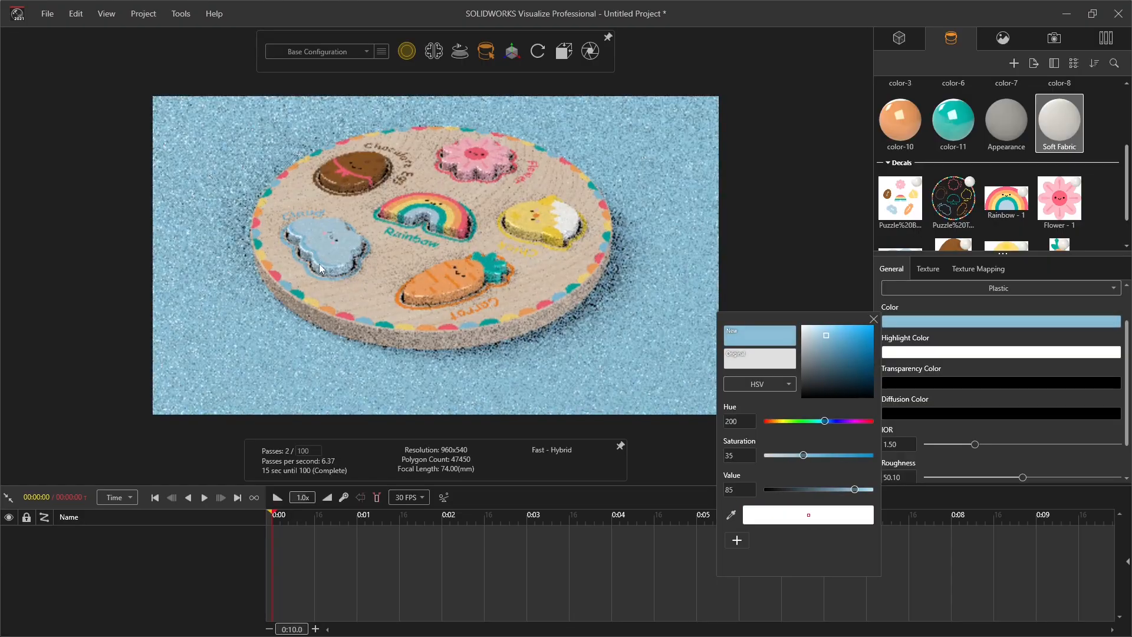
left_click_drag(854, 490, 840, 489)
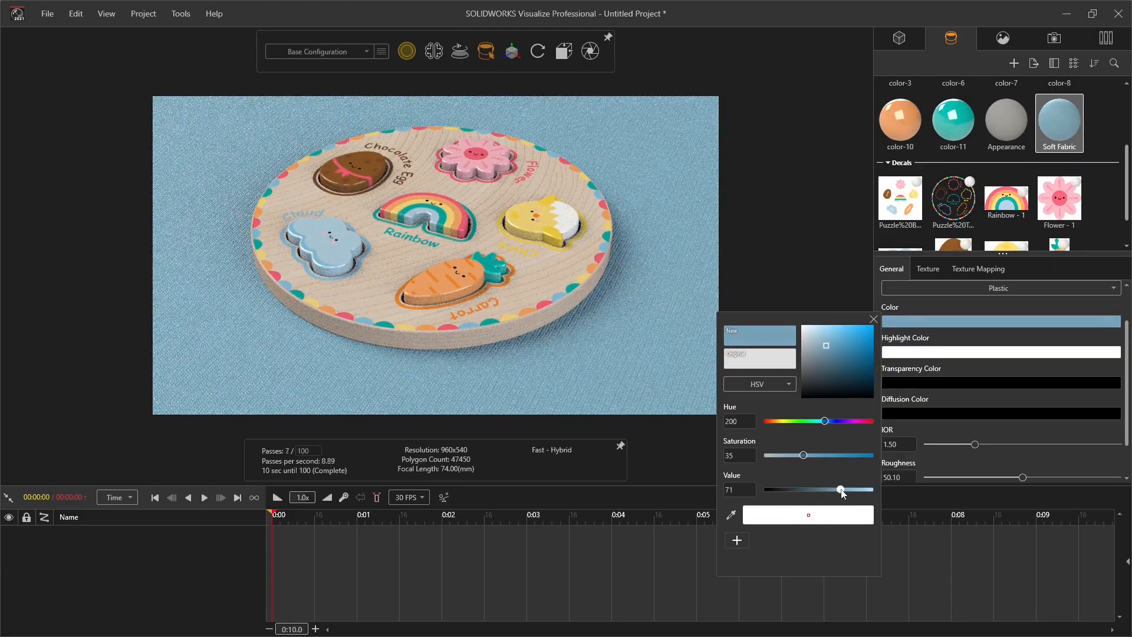
left_click_drag(803, 455, 799, 455)
left_click(874, 319)
Enable depth of field on the SOLIDWORKS Viewport camera and pick the carrot piece as its focal point.
scroll(348, 209, "up", 1)
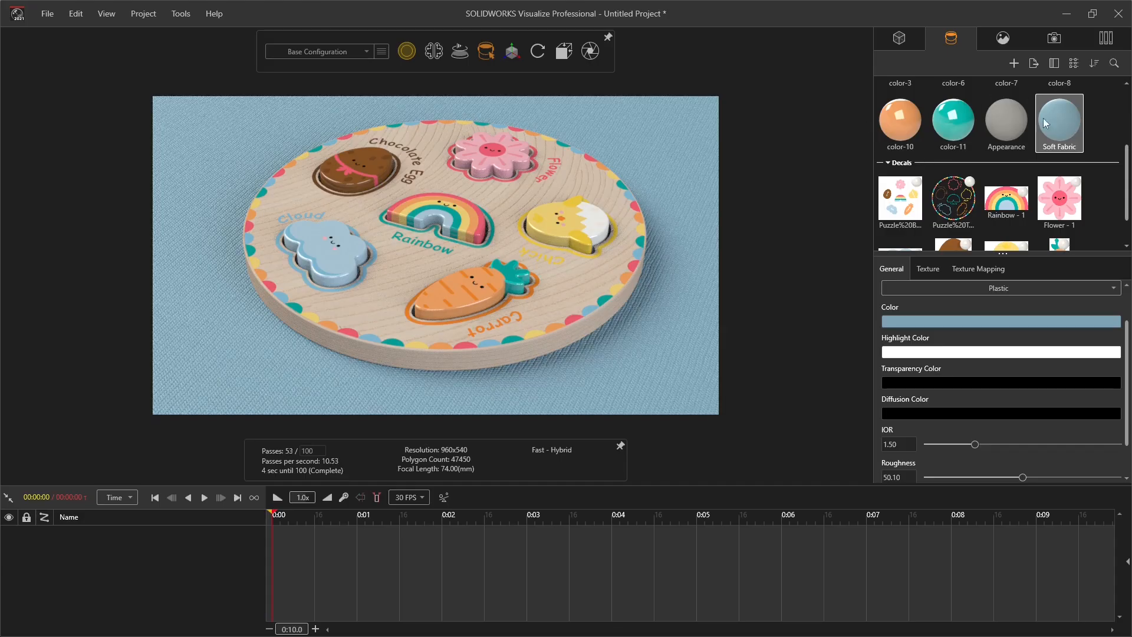
left_click(1055, 38)
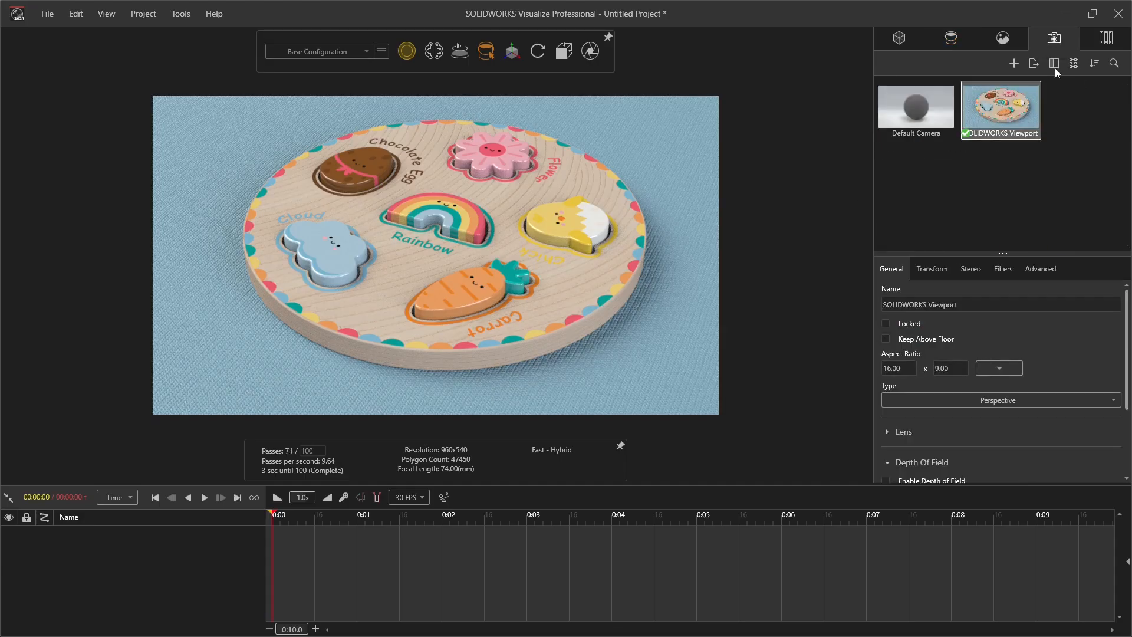
left_click_drag(1002, 253, 1002, 158)
left_click(886, 387)
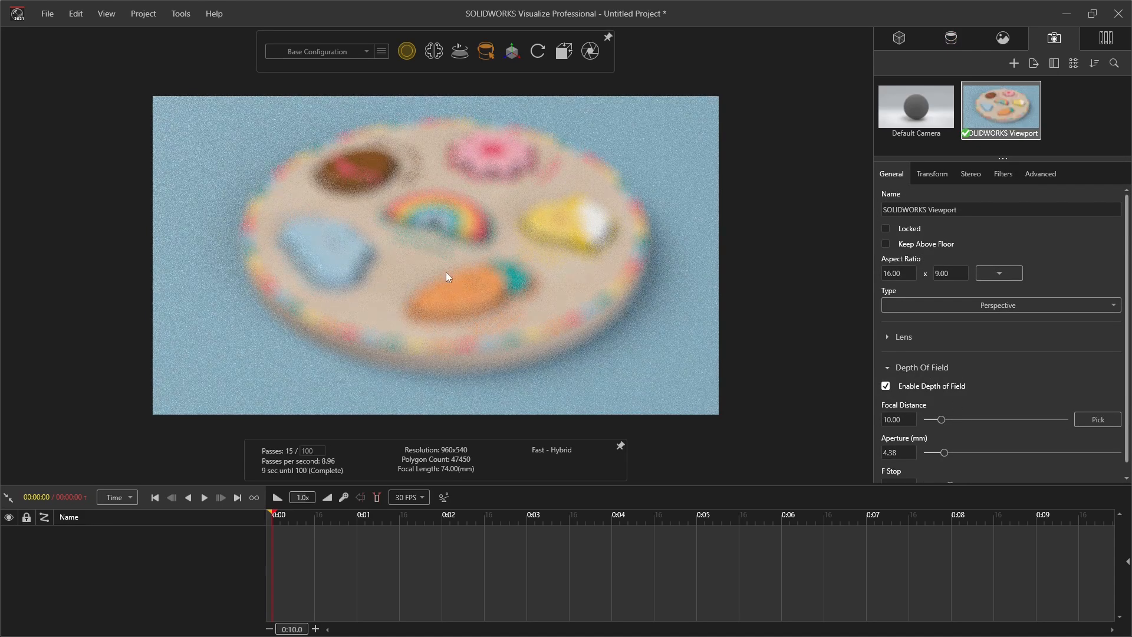
left_click(1097, 419)
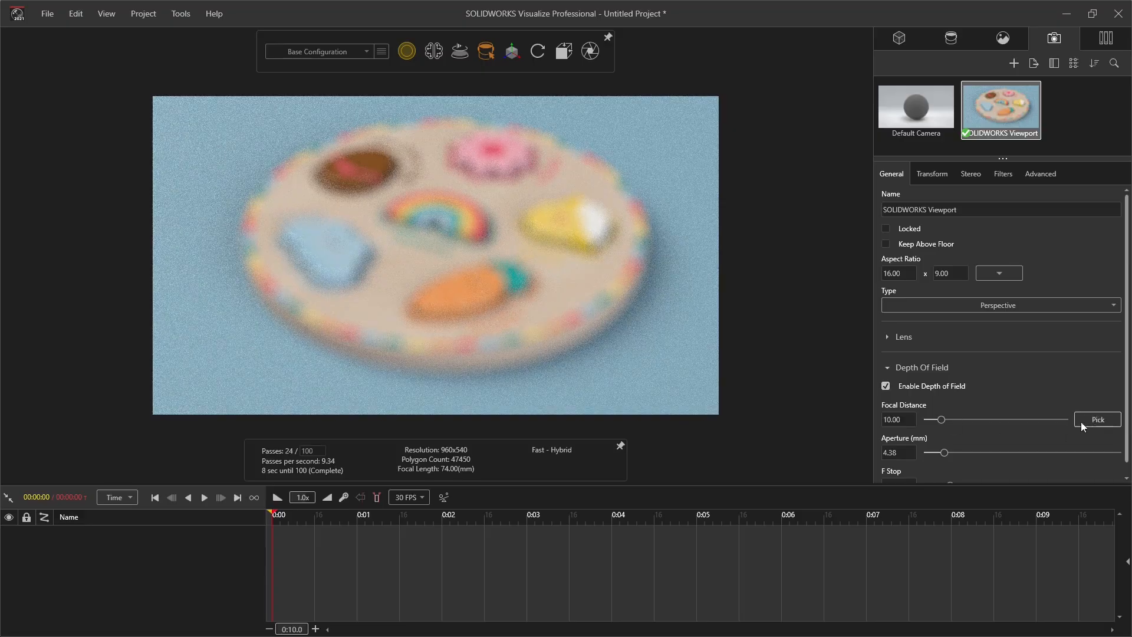
left_click(455, 293)
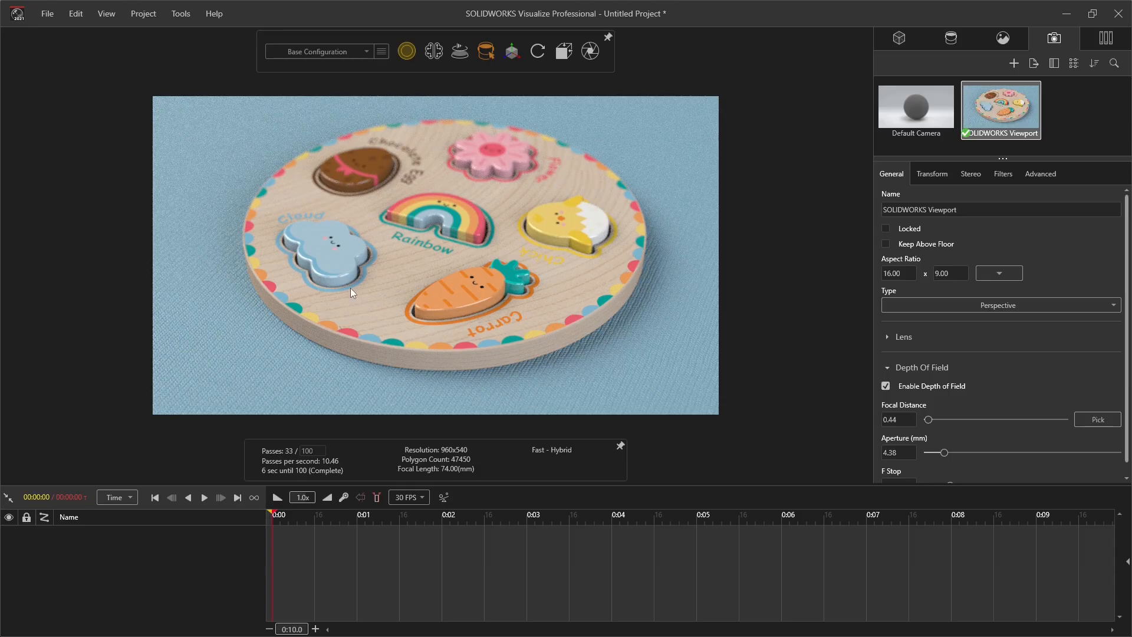
Refocus the closer camera view on the carrot piece and reduce the aperture to 1.72 mm.
scroll(366, 263, "up", 4)
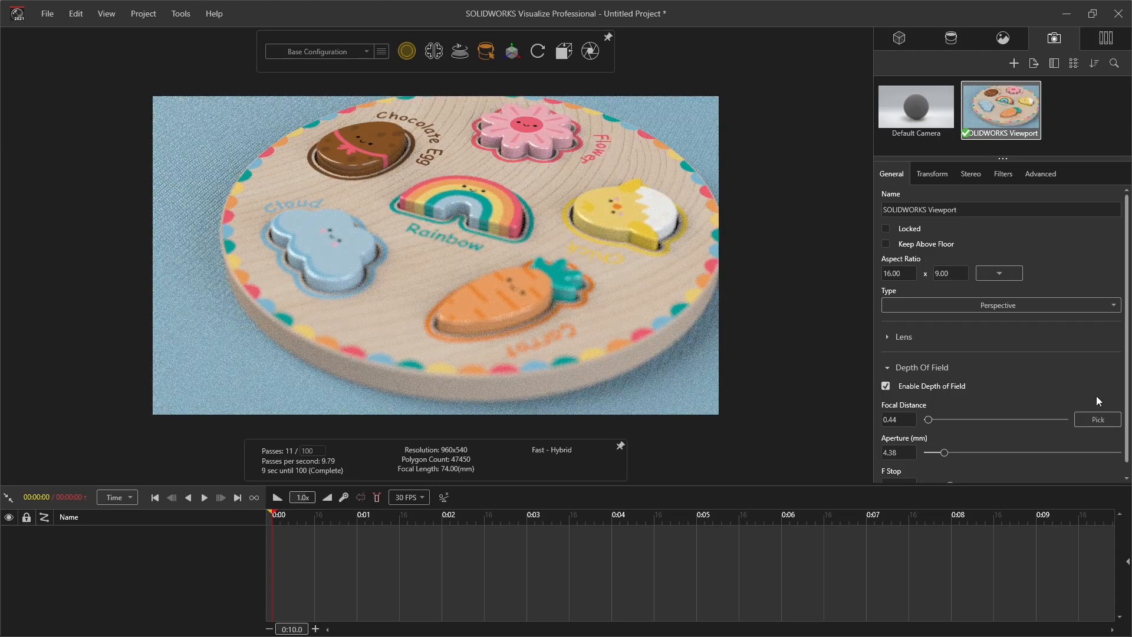
left_click(1097, 420)
left_click(523, 307)
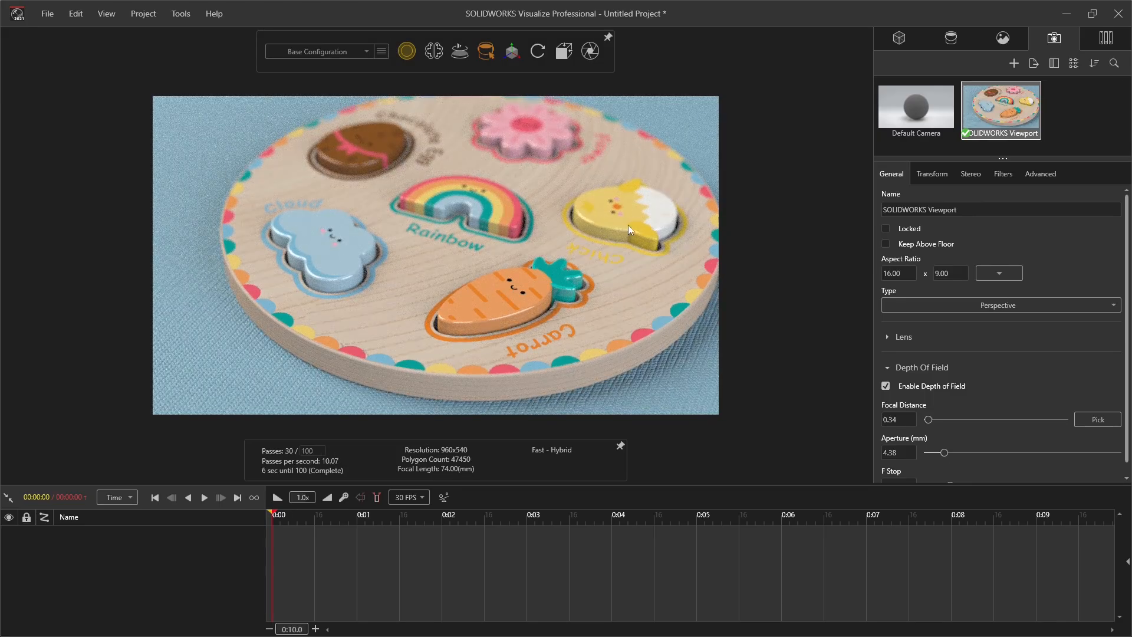
left_click(928, 419)
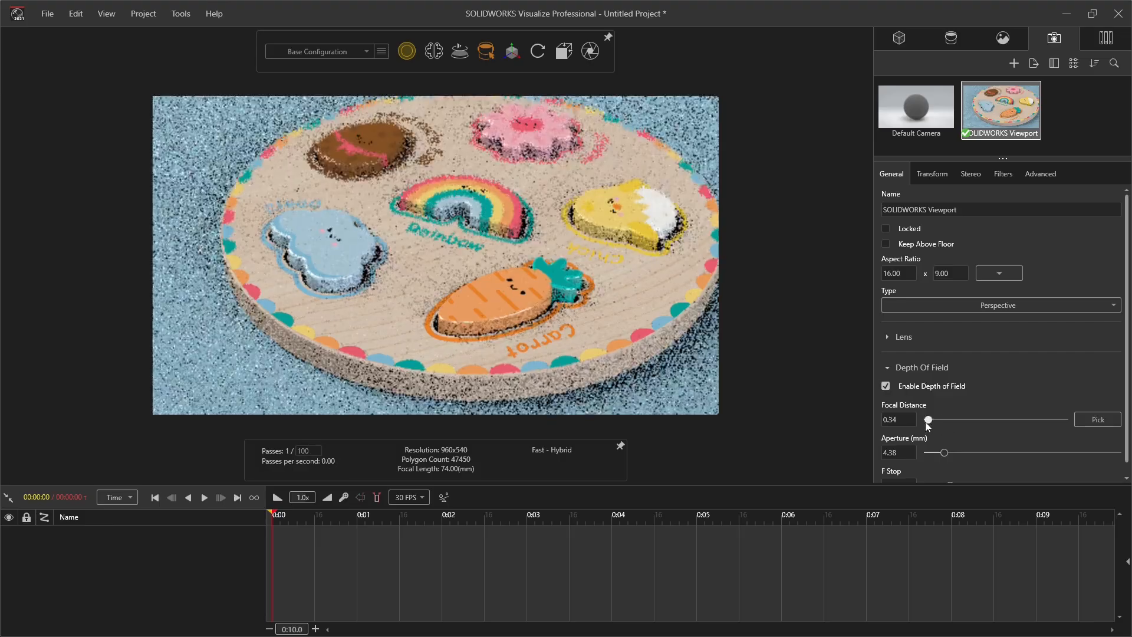
mouse_move(943, 453)
left_mouse_down()
mouse_move(957, 454)
mouse_move(934, 456)
left_mouse_up()
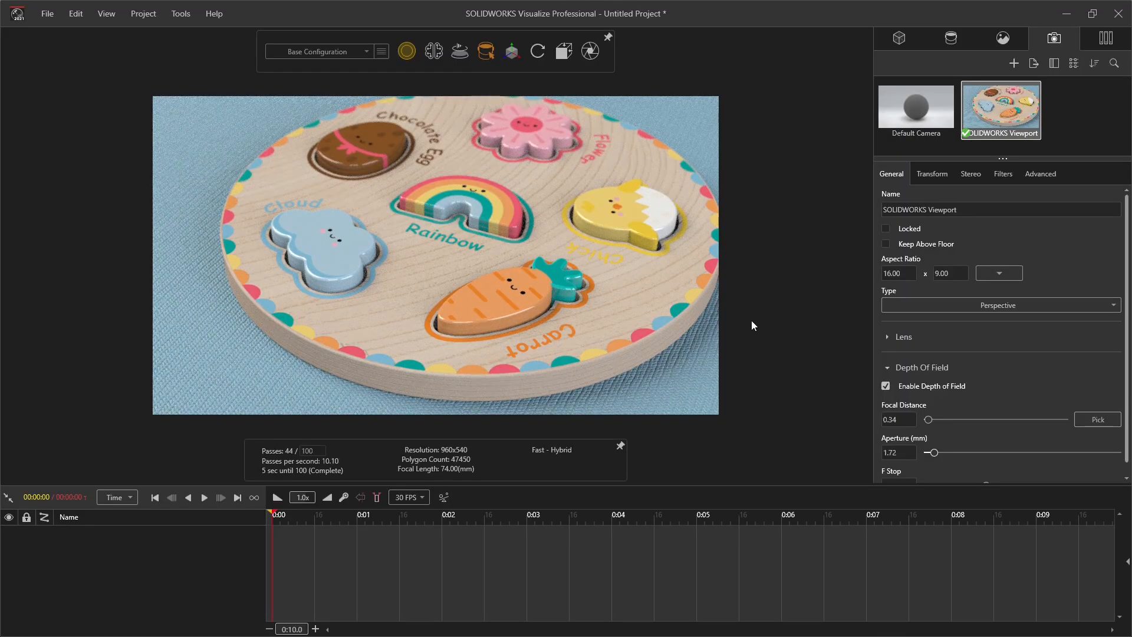
Reframe the camera at a slightly lower angle, leaving empty fabric beside the cloud end of the puzzle.
middle_click_drag(484, 351, 486, 341)
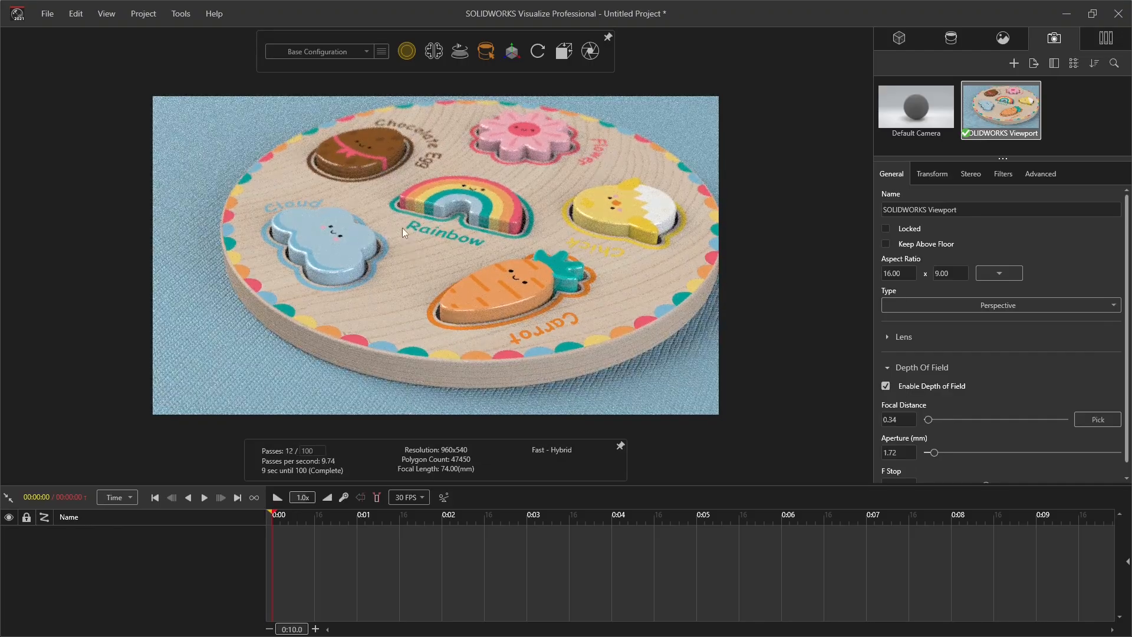
scroll(402, 228, "up", 2)
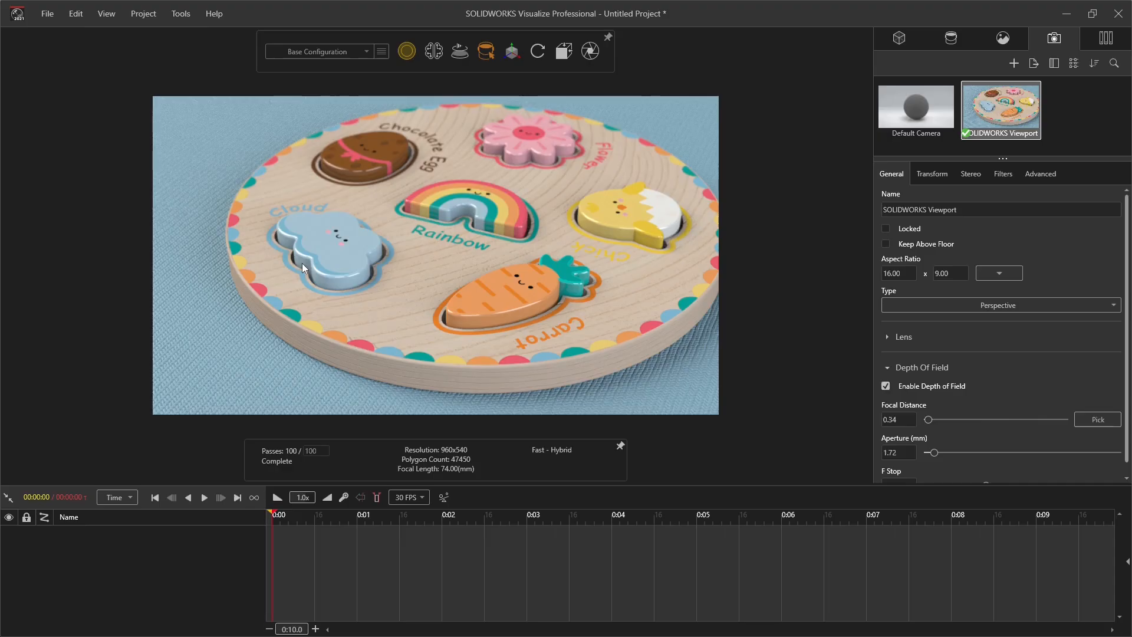
scroll(288, 252, "down", 1)
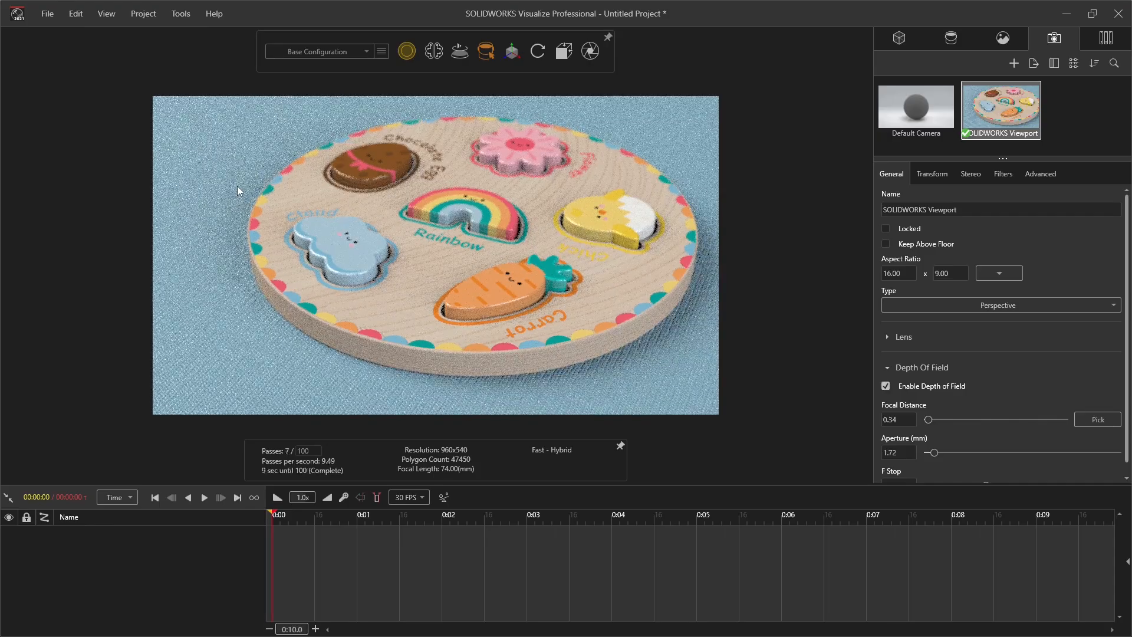
scroll(237, 186, "up", 1)
scroll(646, 274, "down", 1)
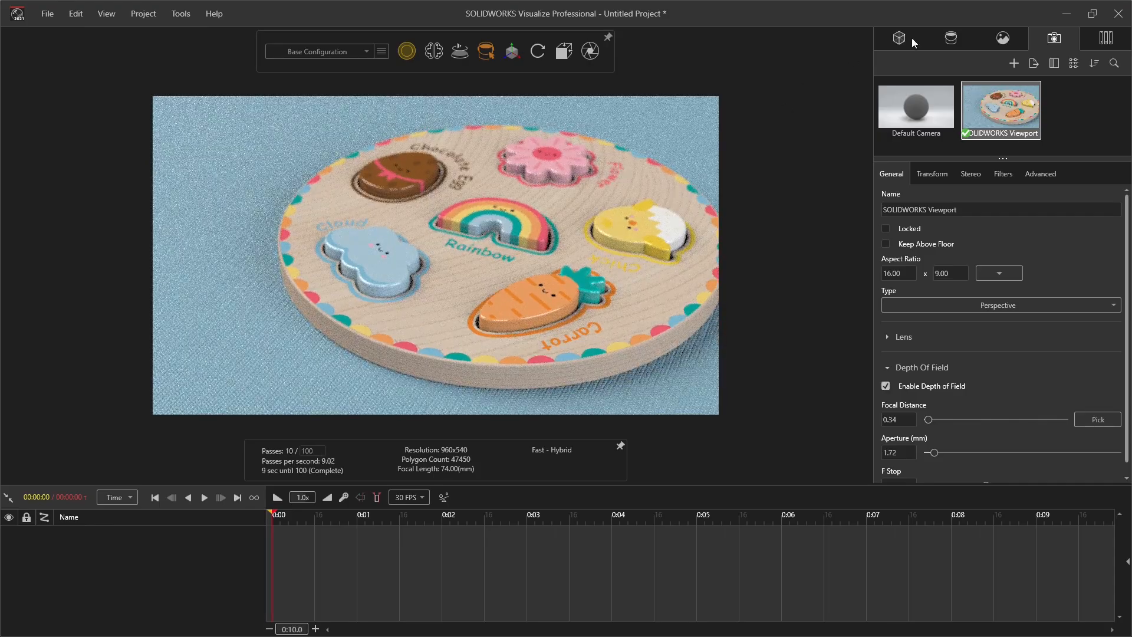
Select the Cloud-1 part inside the Puzzle model and snap it to the floor.
left_click(900, 39)
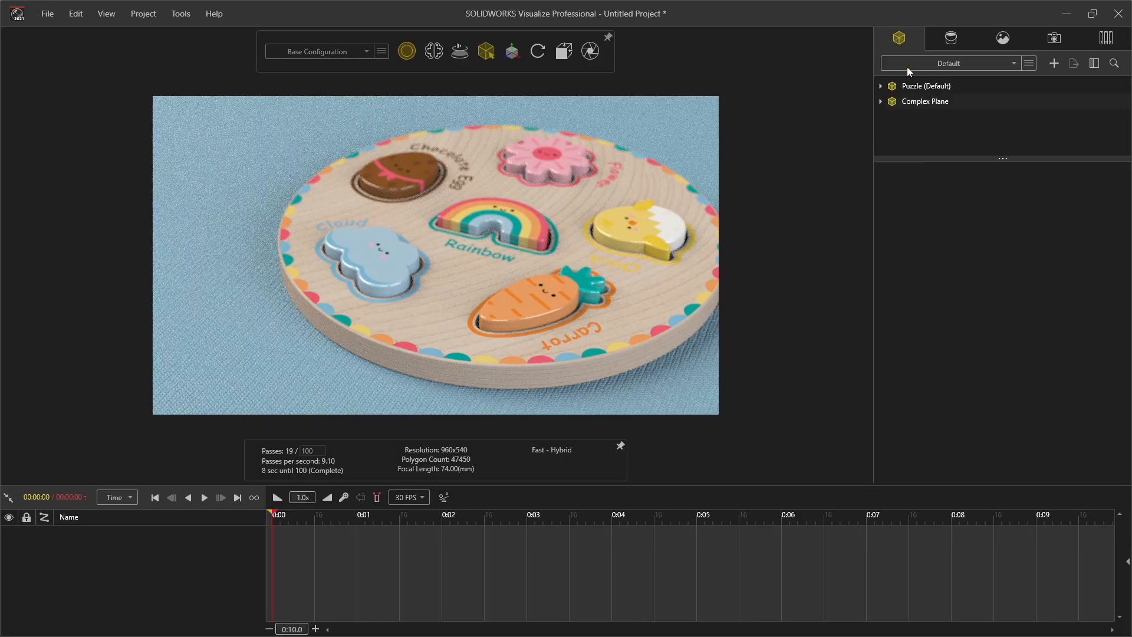
left_click(881, 87)
left_click(893, 102)
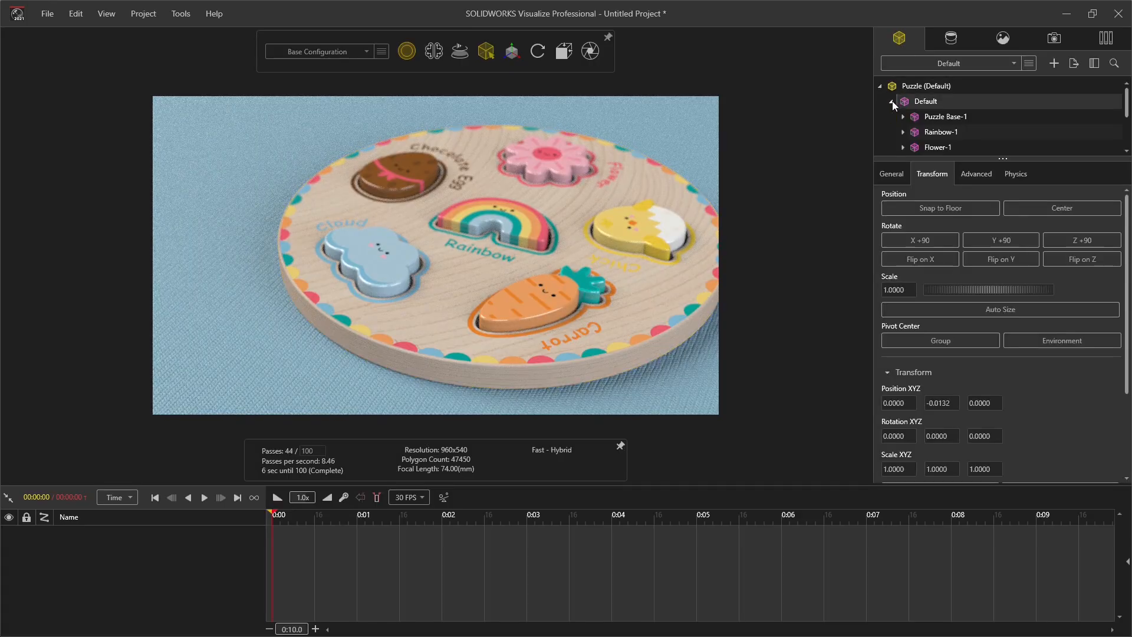
scroll(1014, 125, "down", 1)
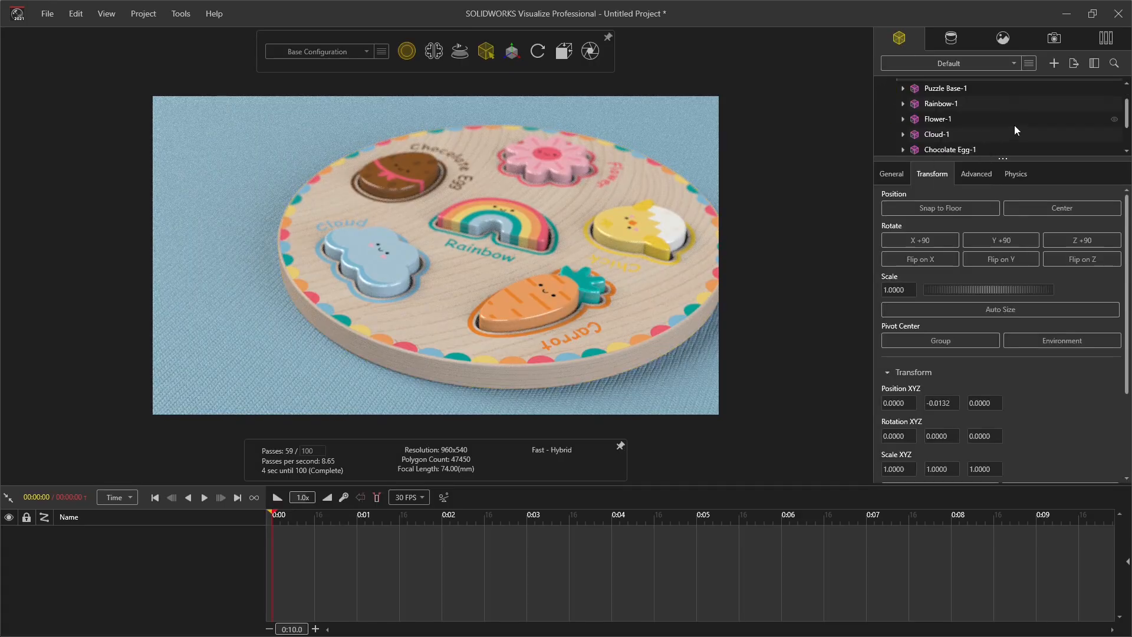
left_click(942, 134)
left_click(950, 207)
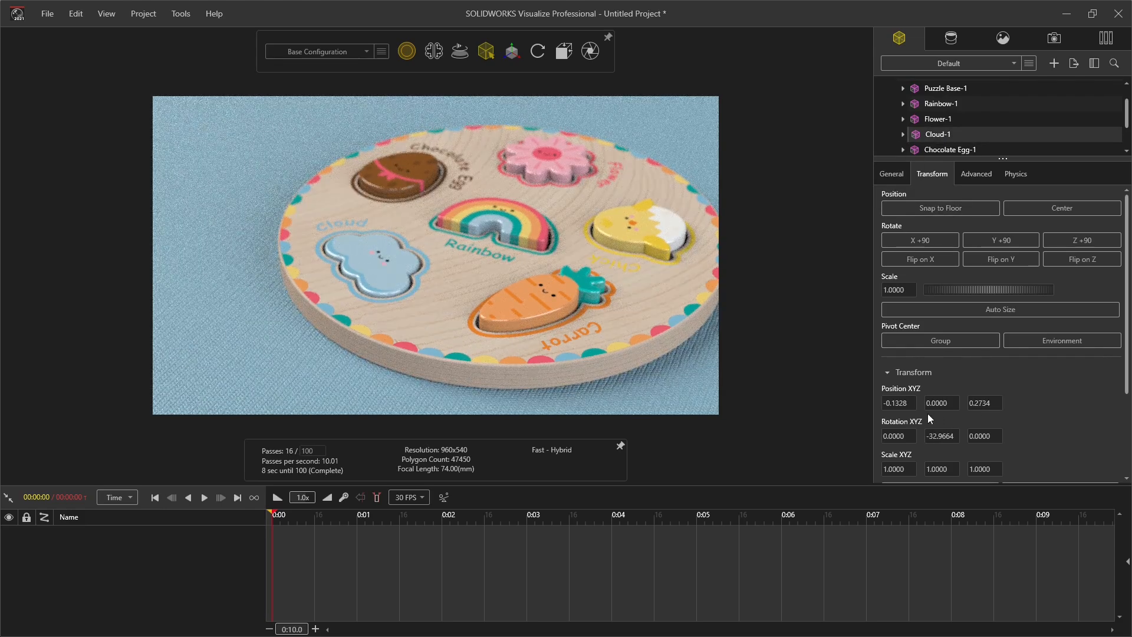
Move the cloud piece out onto the fabric at position X -0.1558, Y 0.0015, Z 0.3354.
left_click_drag(900, 403, 806, 413)
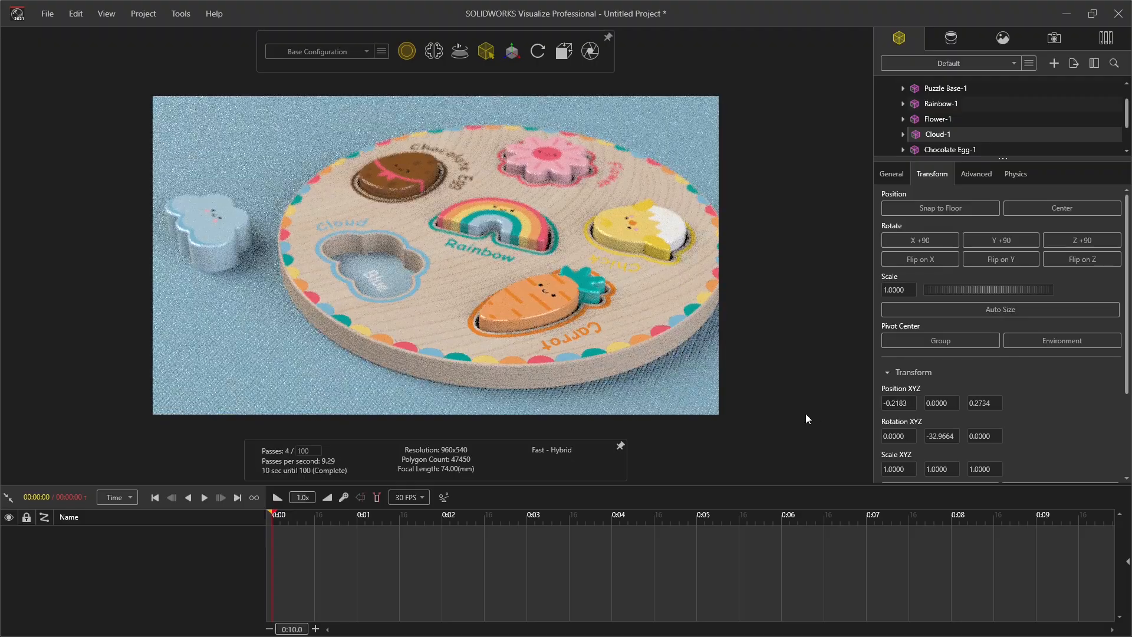
left_click_drag(981, 403, 1001, 404)
mouse_move(912, 404)
left_mouse_down()
mouse_move(877, 410)
mouse_move(908, 407)
left_mouse_up()
left_click_drag(987, 399, 1046, 399)
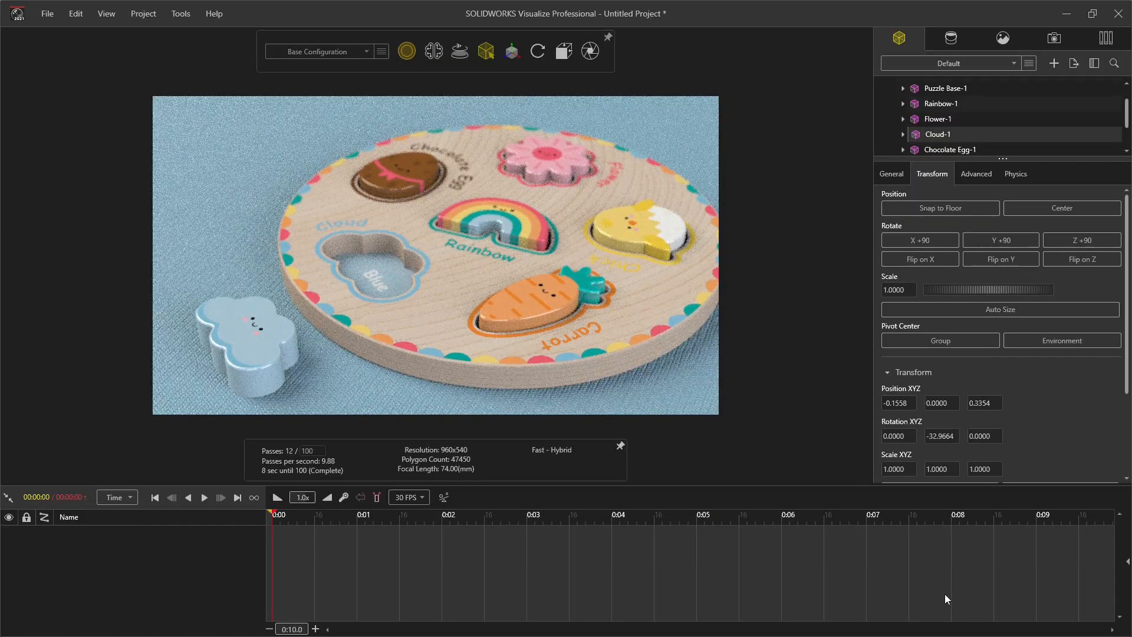
left_click(949, 403)
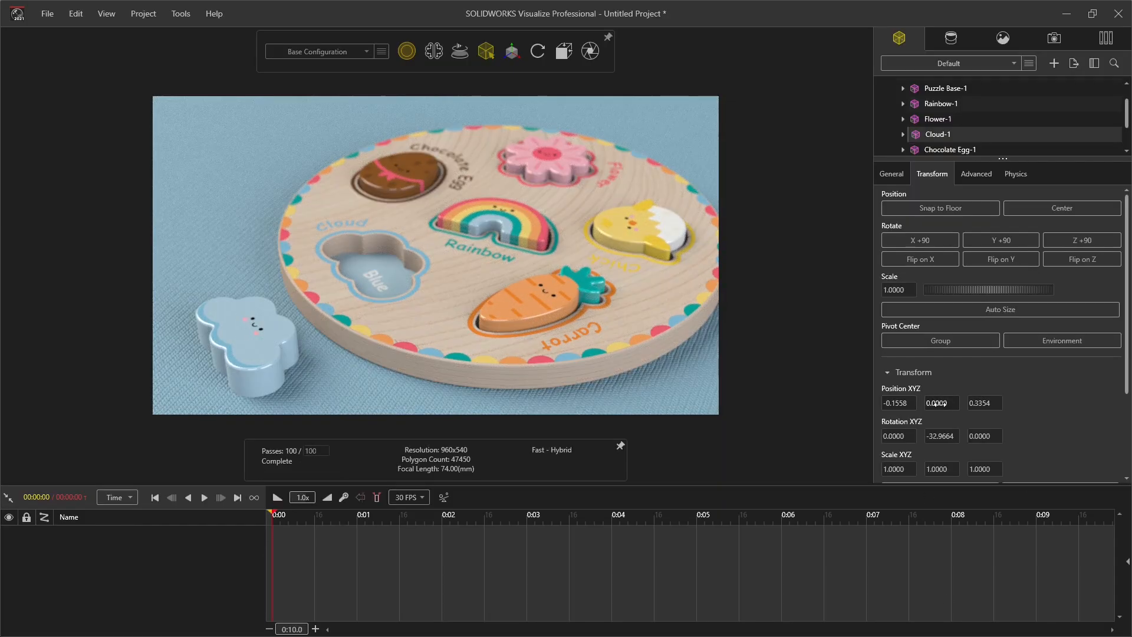
left_click(954, 404)
key("Return")
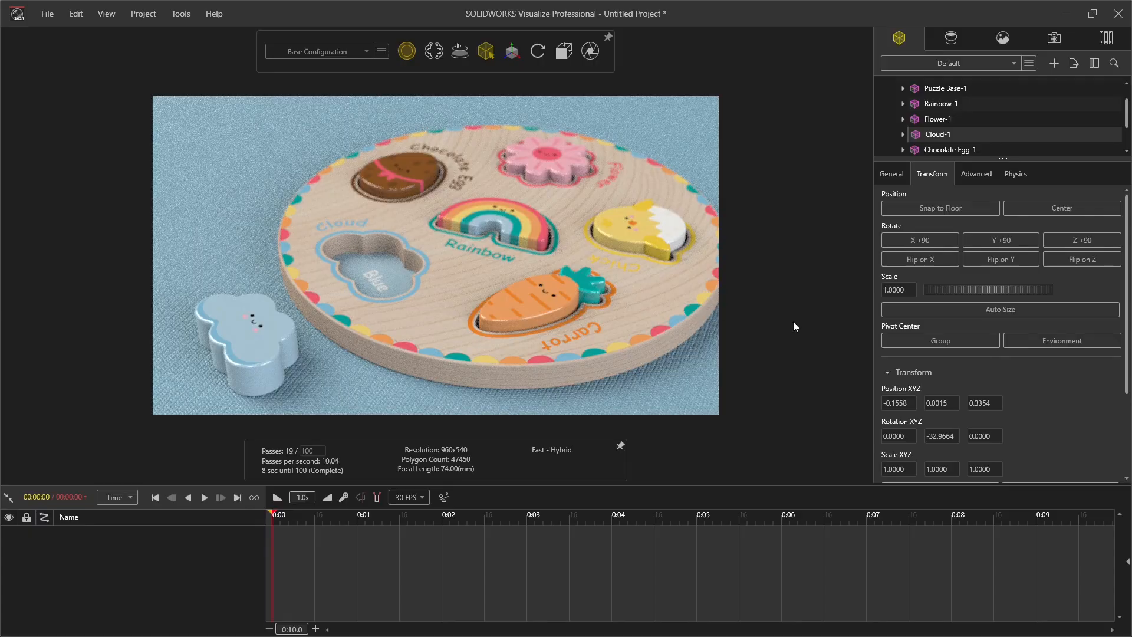
Pan the camera so the puzzle and the loose cloud piece sit slightly higher in the frame.
left_click(537, 51)
left_click(519, 78)
left_click_drag(477, 245, 477, 234)
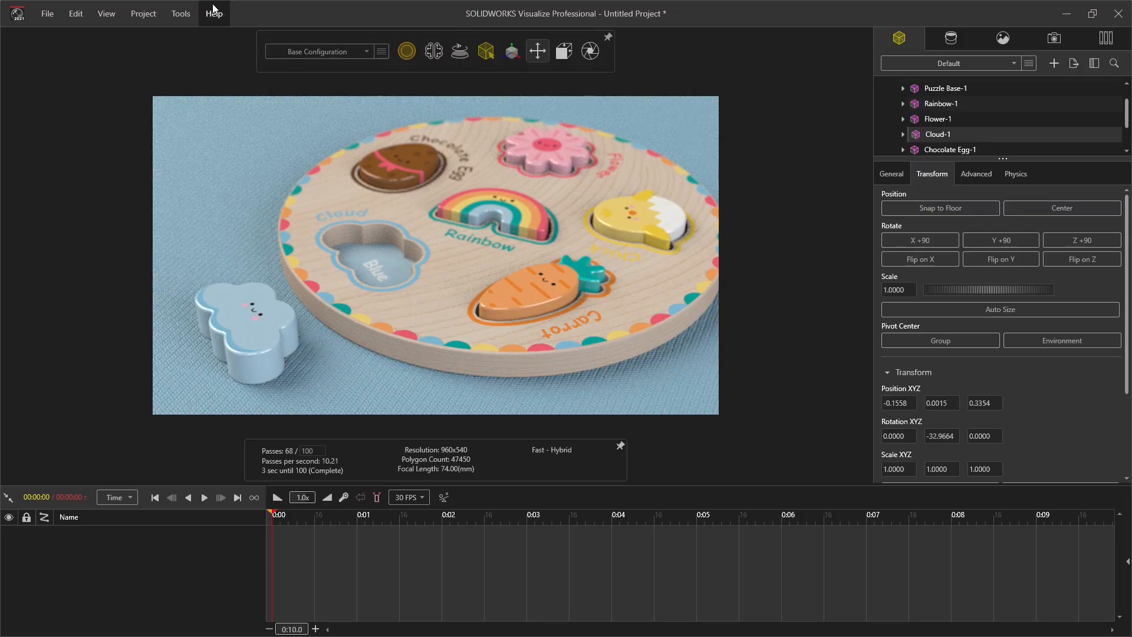
Open the render output settings and name the output file Wooden Spring Puzzle.
left_click(181, 13)
left_click(110, 55)
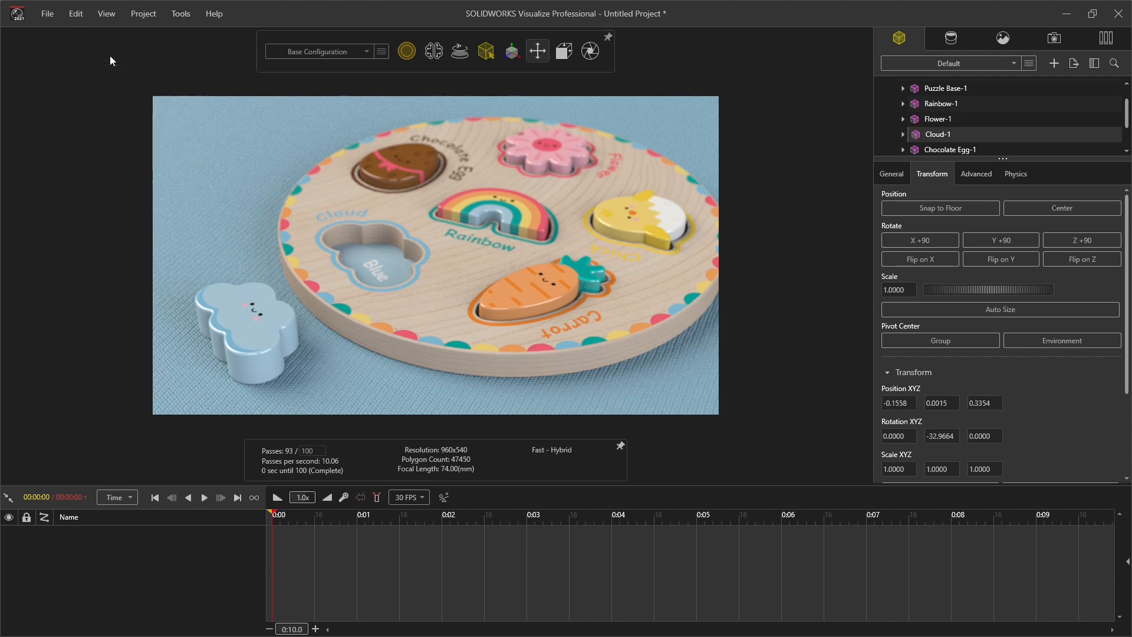
left_click(435, 188)
type("Wooden Spring Puzzle")
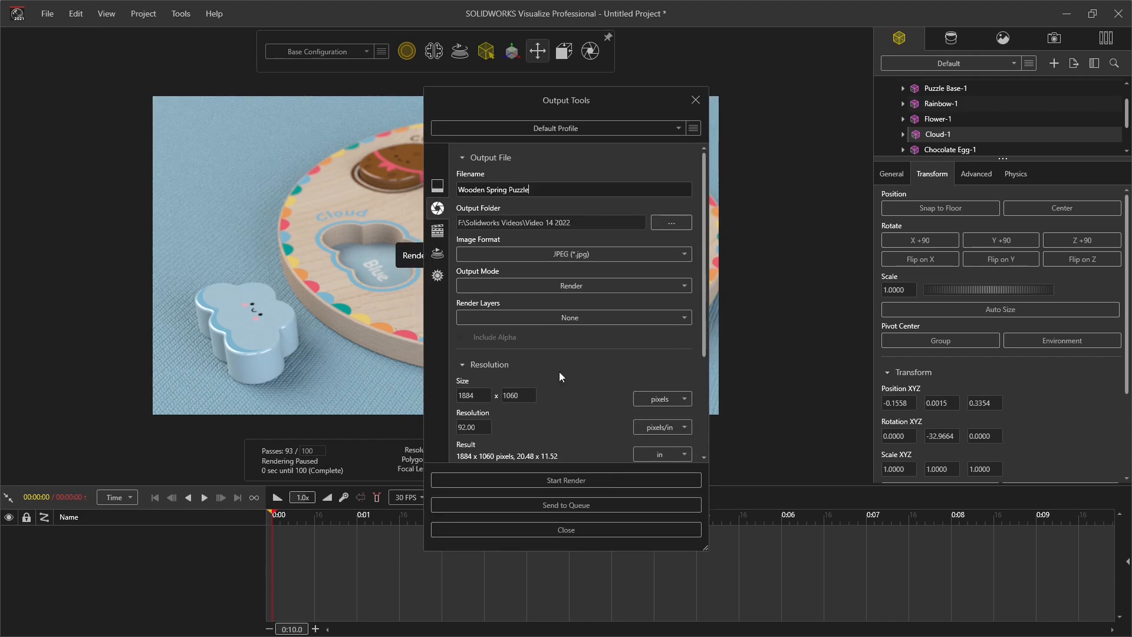
Render the scene to the Wooden Spring Puzzle JPEG at 1884 x 1060 pixels and return to the project view.
left_click(566, 480)
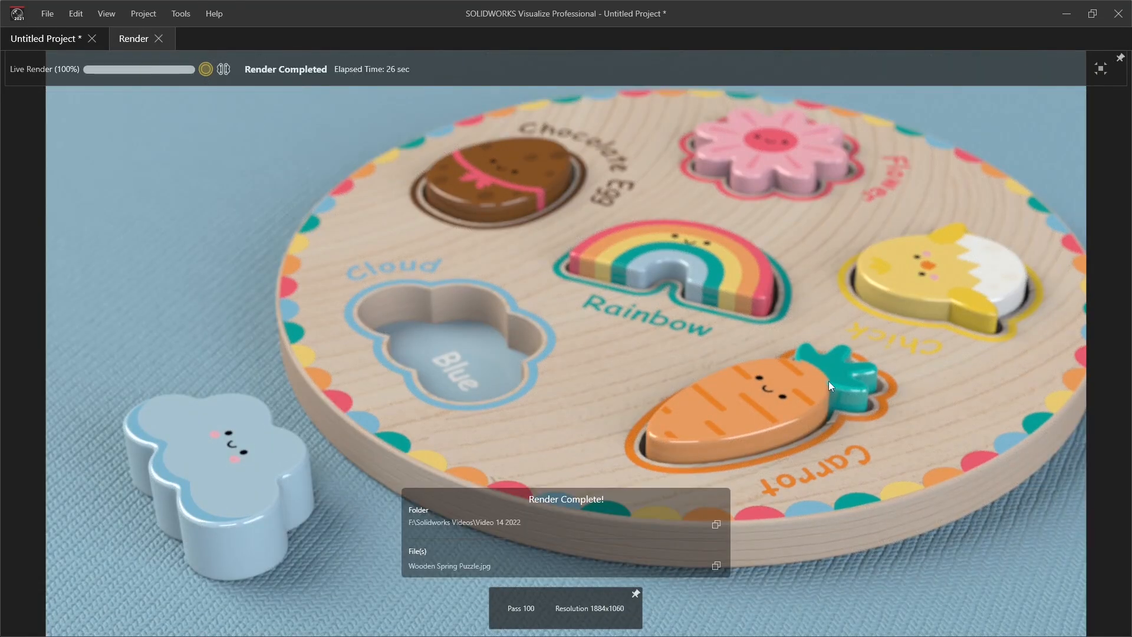
left_click(82, 39)
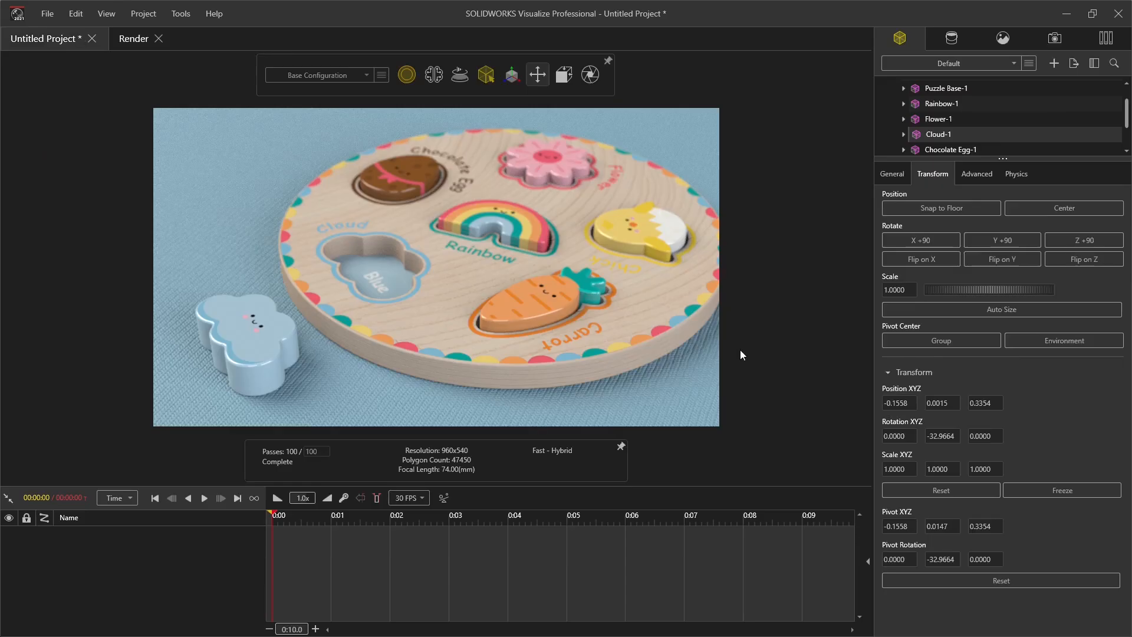
Darken the teal color-11 appearance on the carrot's leaves to hue 176 and saturation 97, with the value slightly below 62.
left_click(951, 38)
left_click(957, 127)
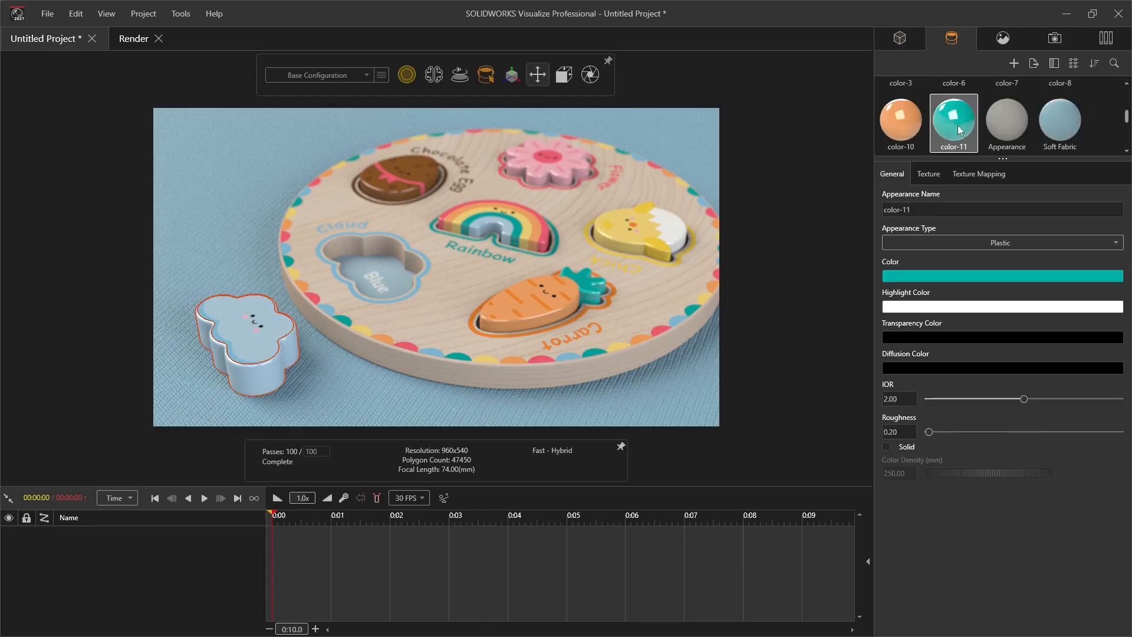
left_click(924, 275)
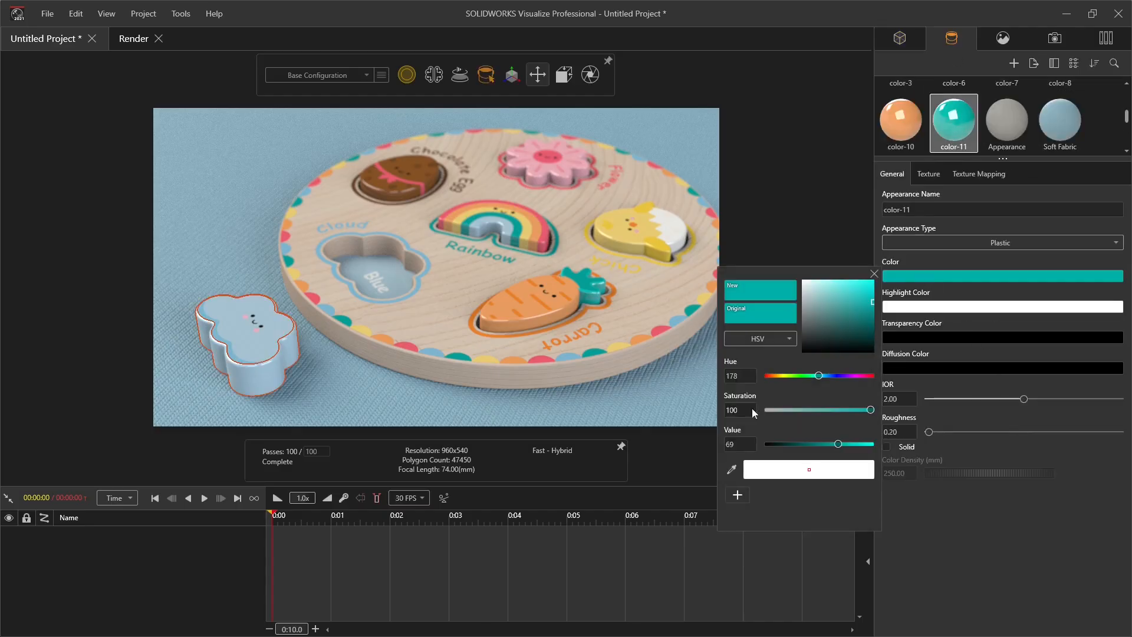
left_click(731, 470)
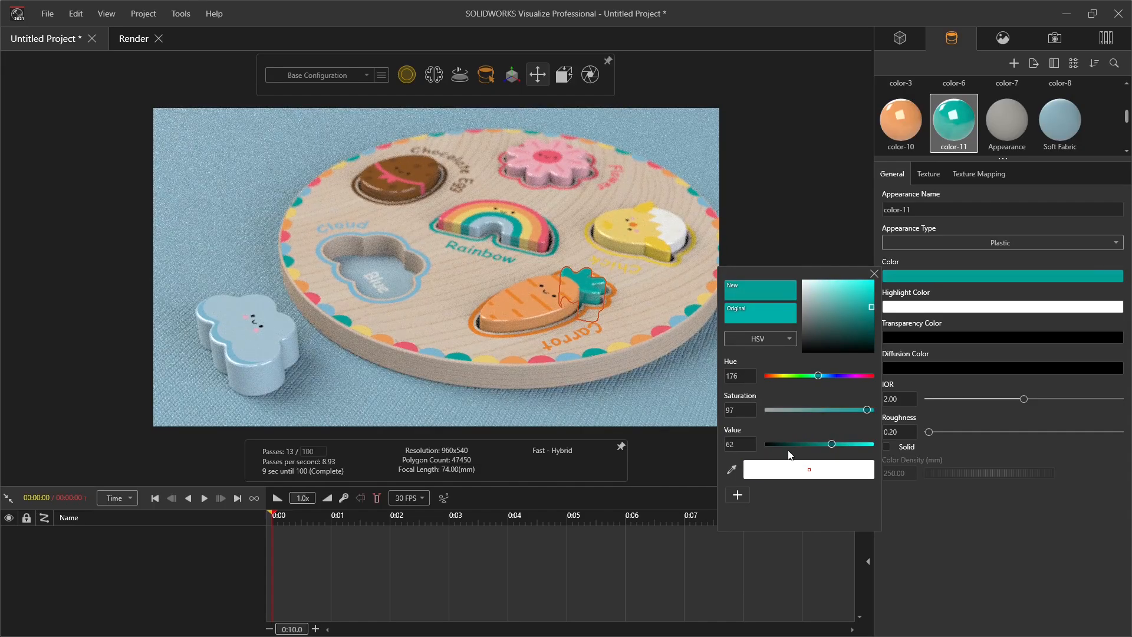
left_click_drag(832, 444, 827, 445)
left_click(874, 274)
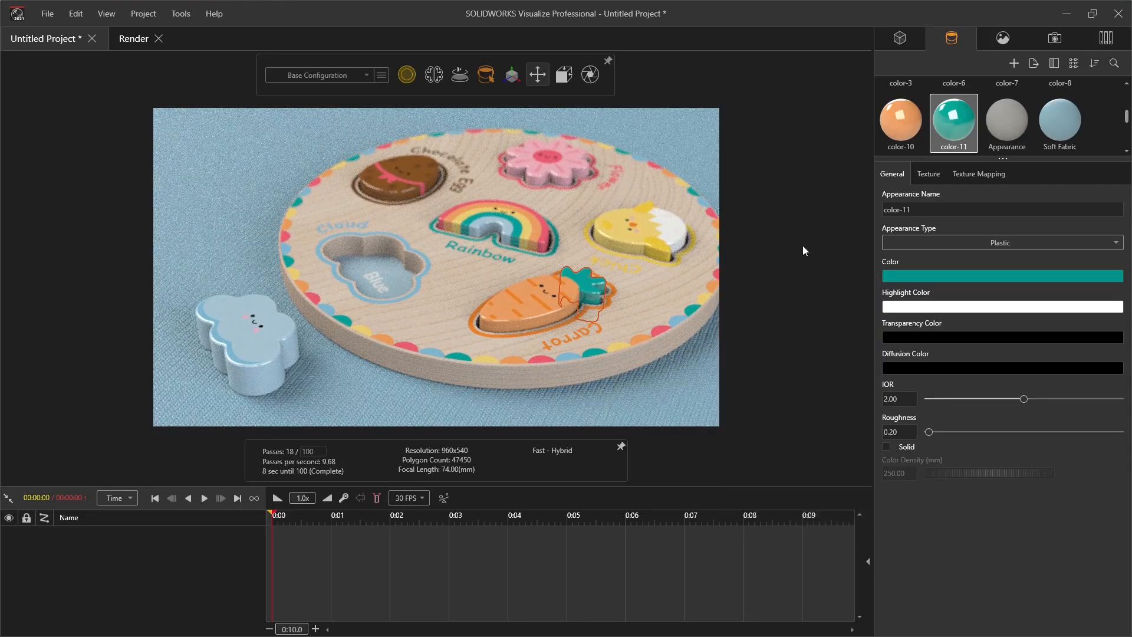
left_click(703, 416)
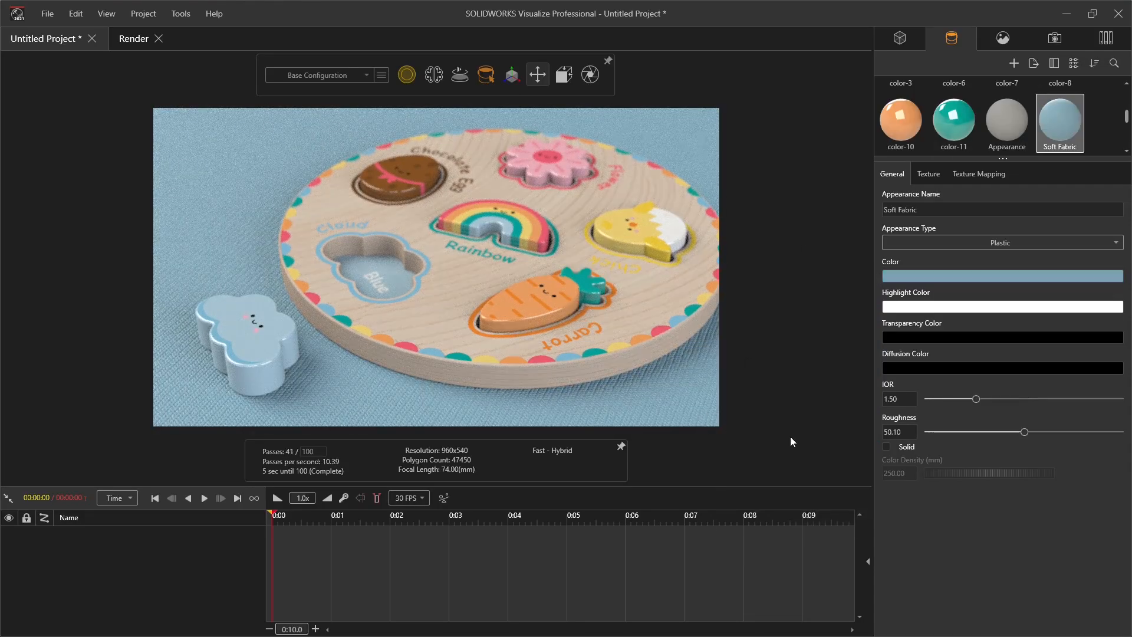
Render the recoloured scene as a 1884 x 1060 pixel JPEG with the file name Wooden Spring Puzzle.
left_click(180, 13)
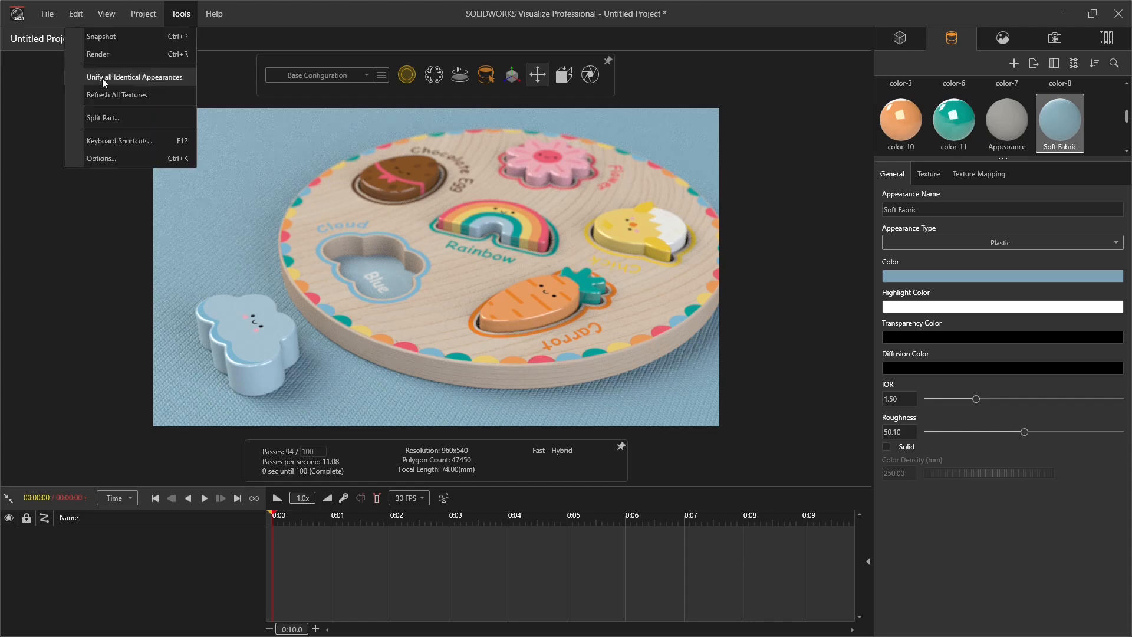
left_click(127, 77)
key("ctrl+a")
type("Wooden Spring Puzzle")
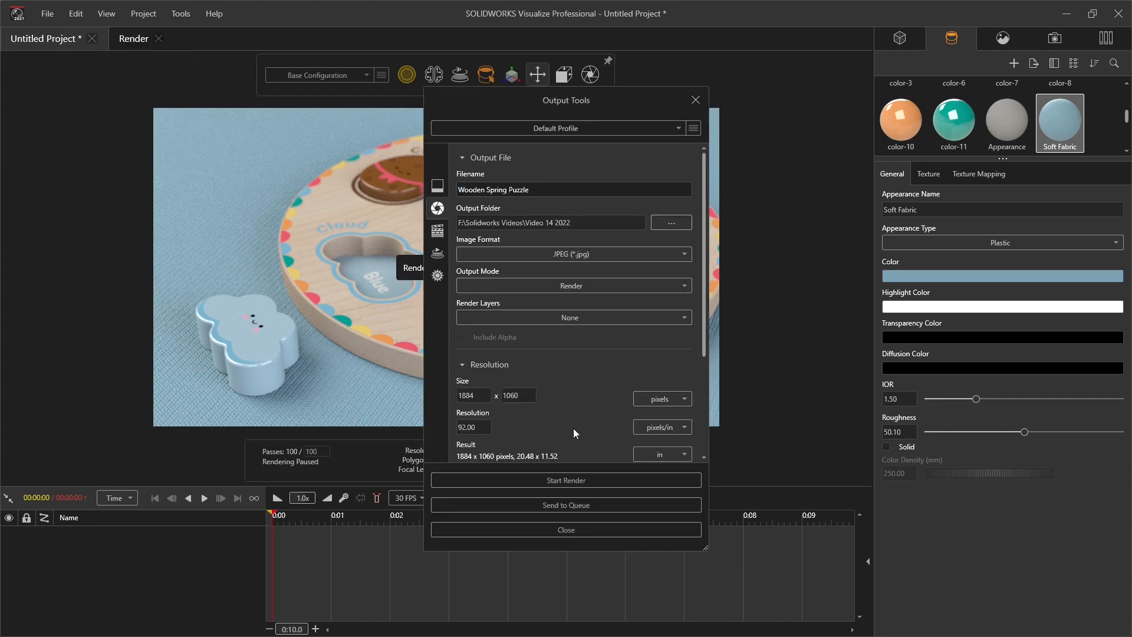
left_click(577, 482)
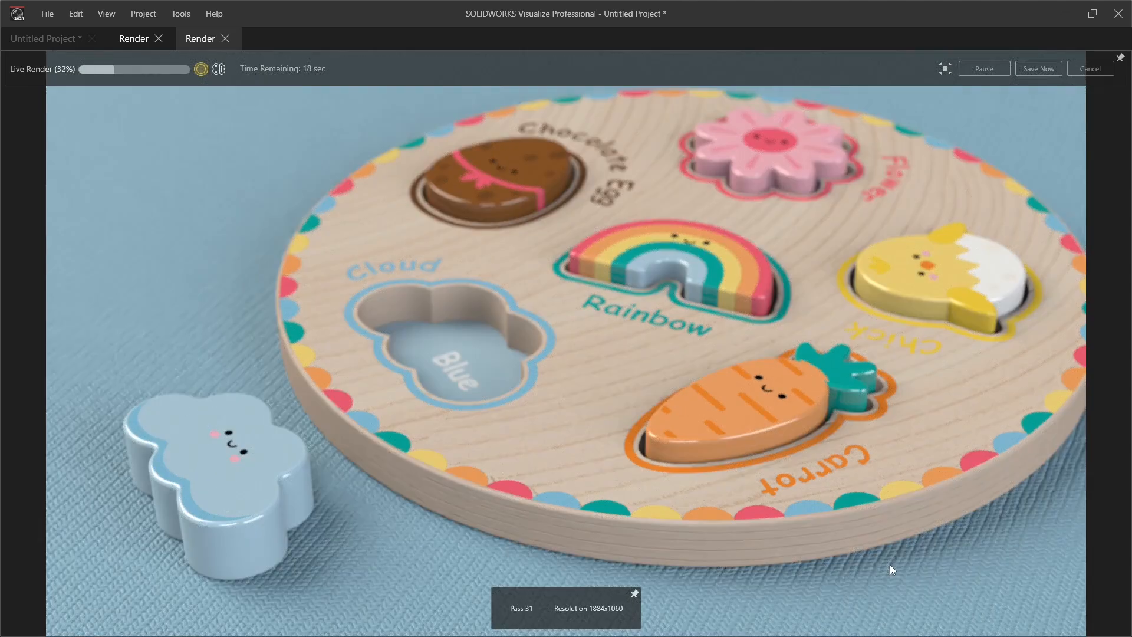